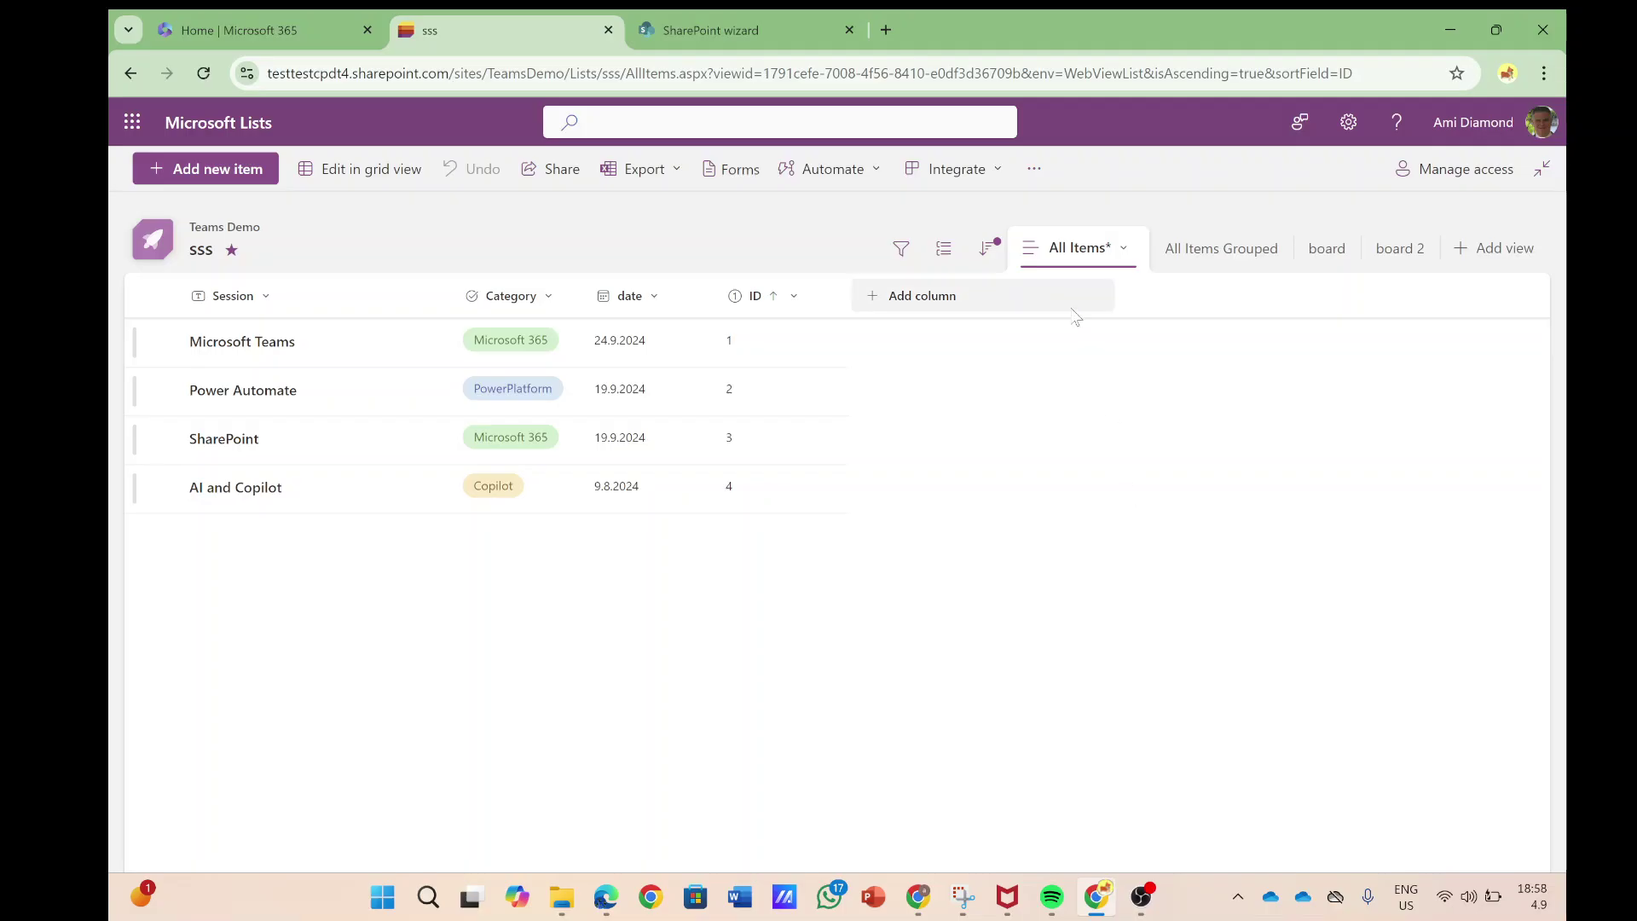
# Check the list's sort options and the column selection of the All Items view without applying any change.
pyautogui.click(989, 259)
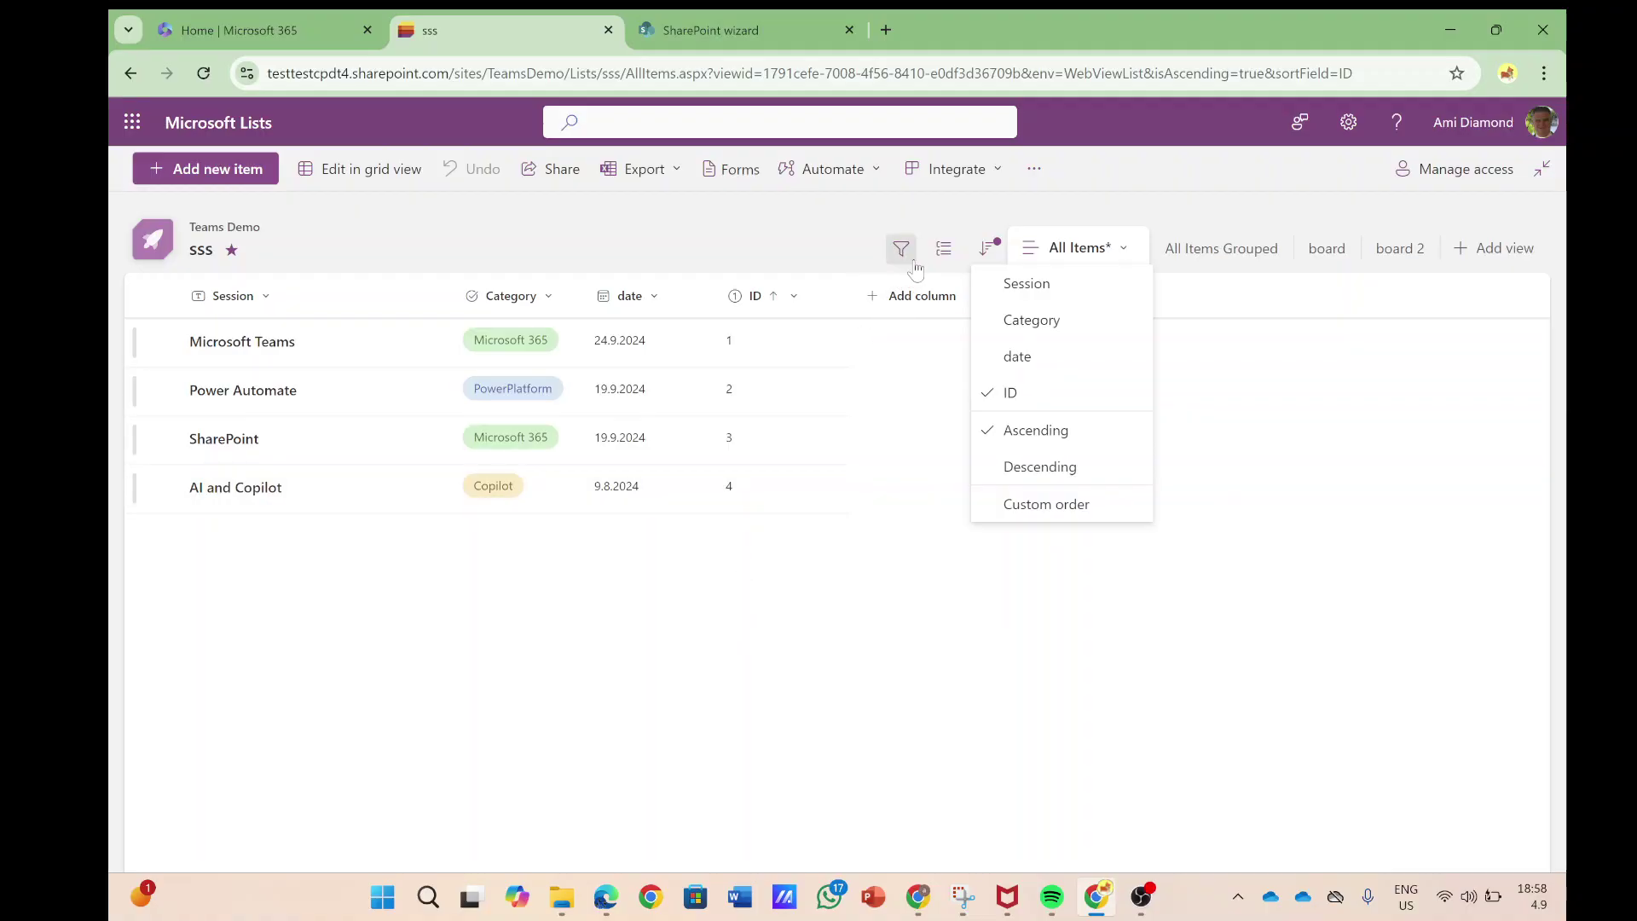
pyautogui.click(1238, 571)
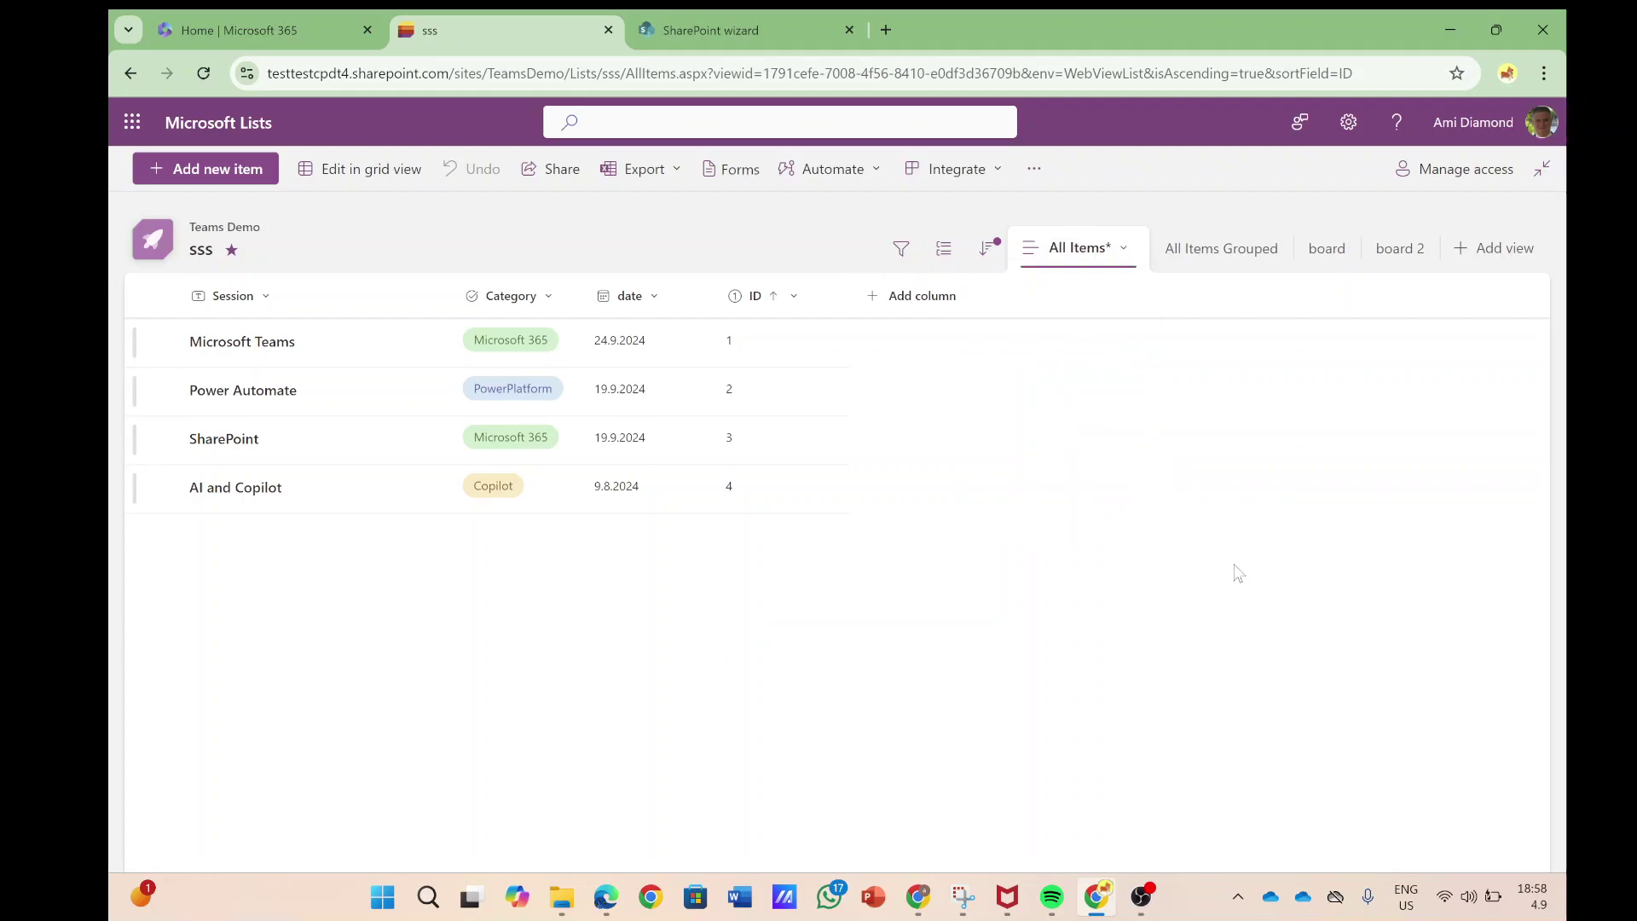
pyautogui.click(1121, 249)
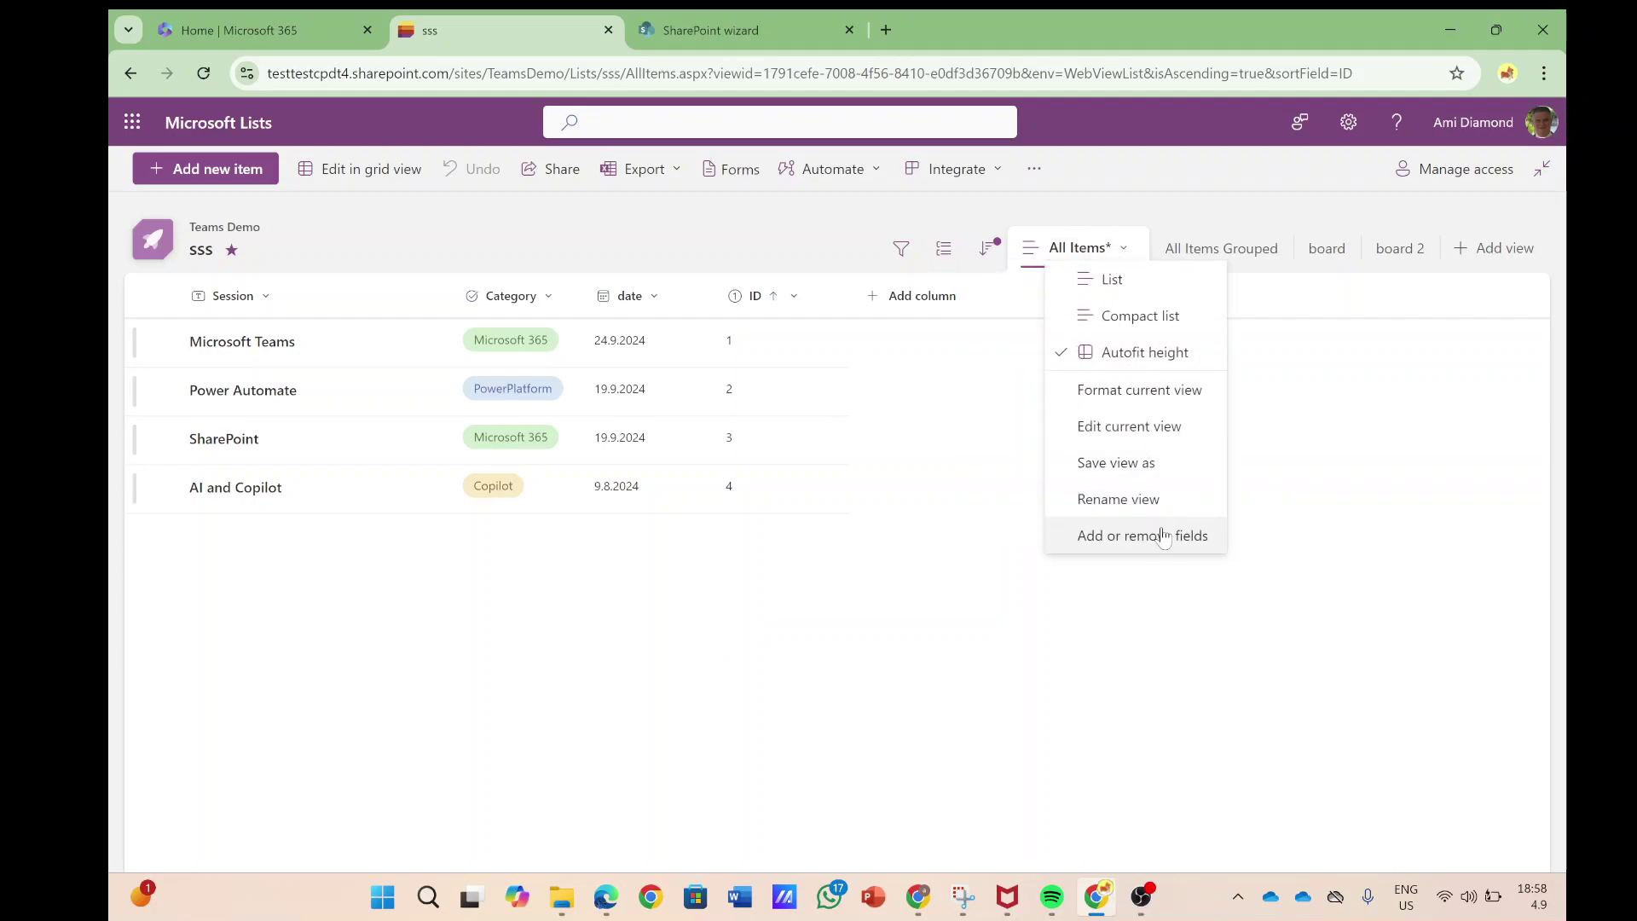
pyautogui.click(1194, 539)
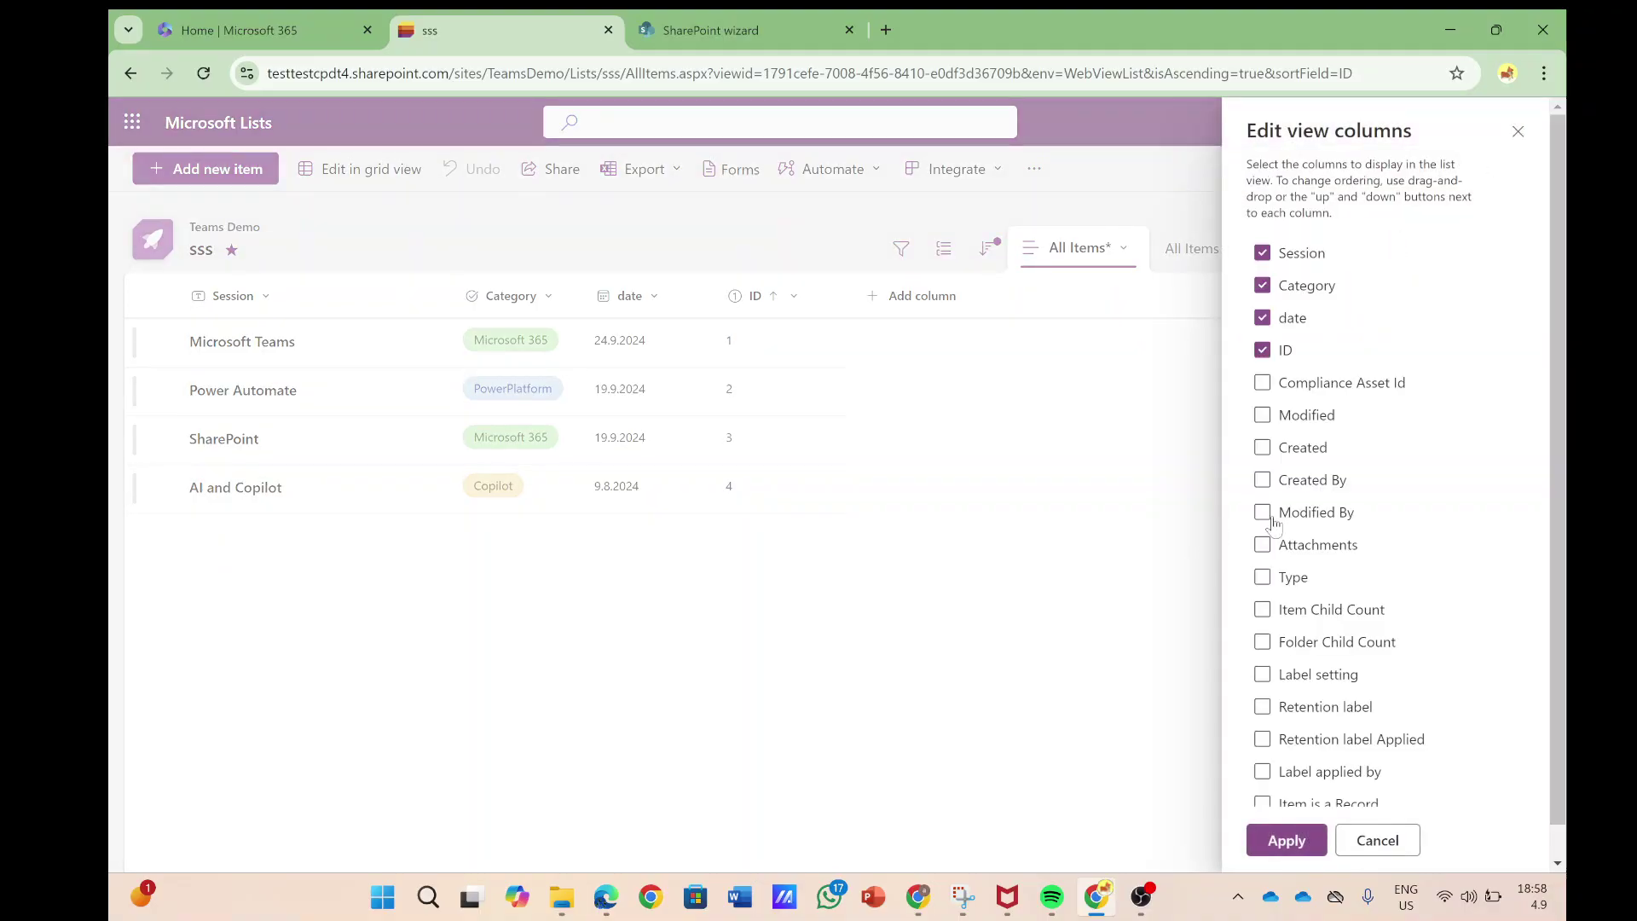
pyautogui.click(1378, 841)
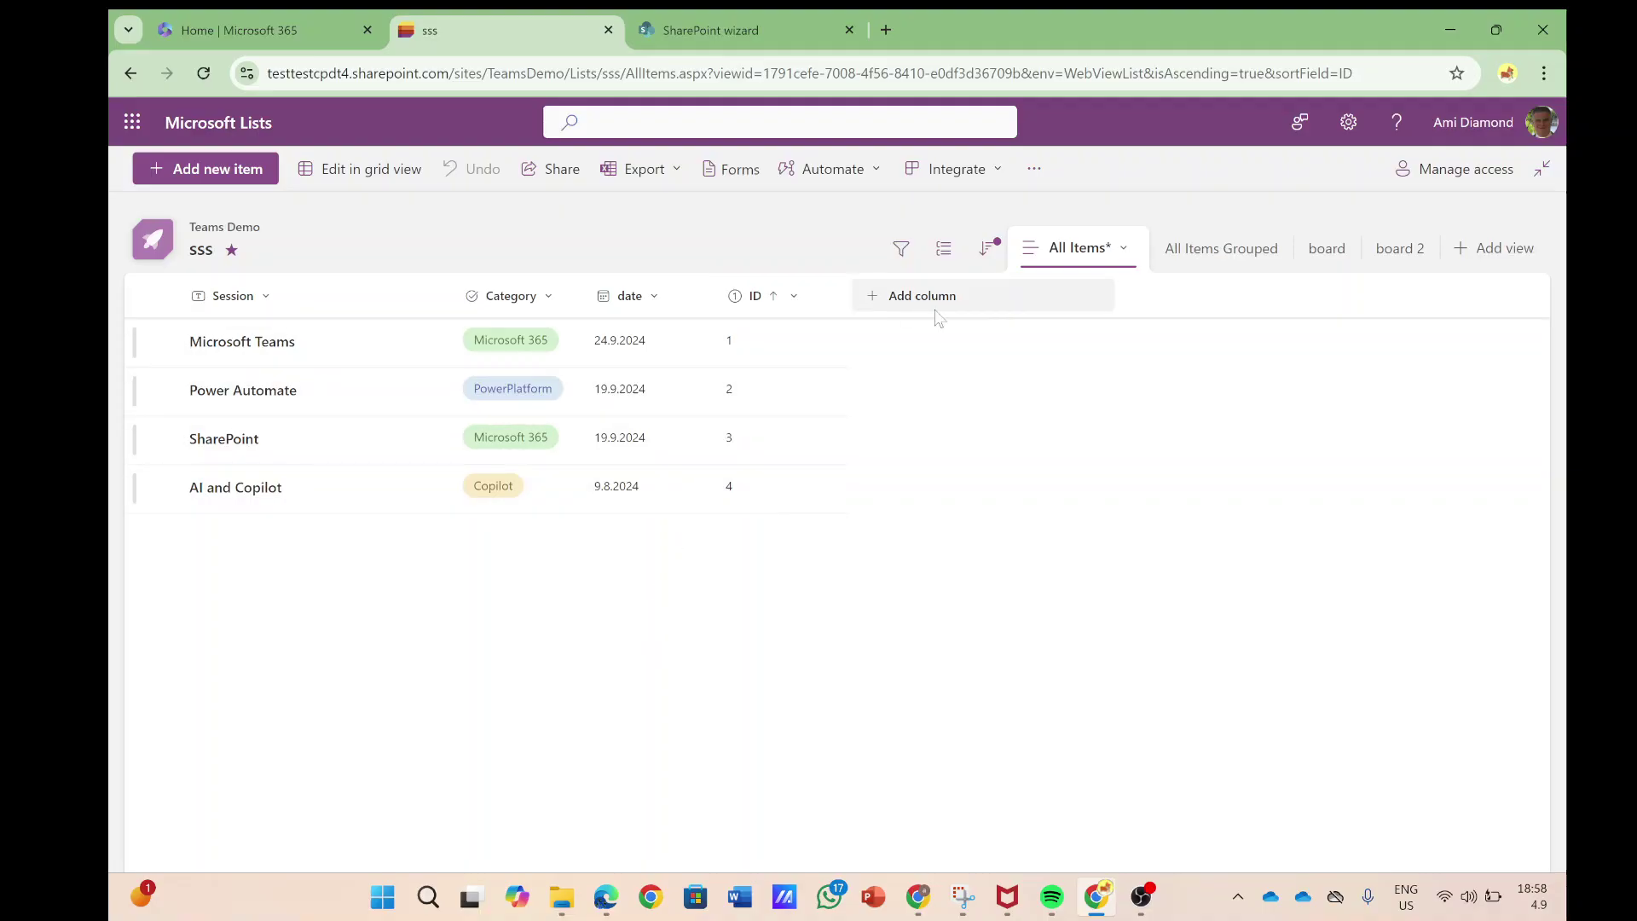
# Sort the list by custom order and move the Microsoft Teams item to the end, below SharePoint.
pyautogui.click(986, 248)
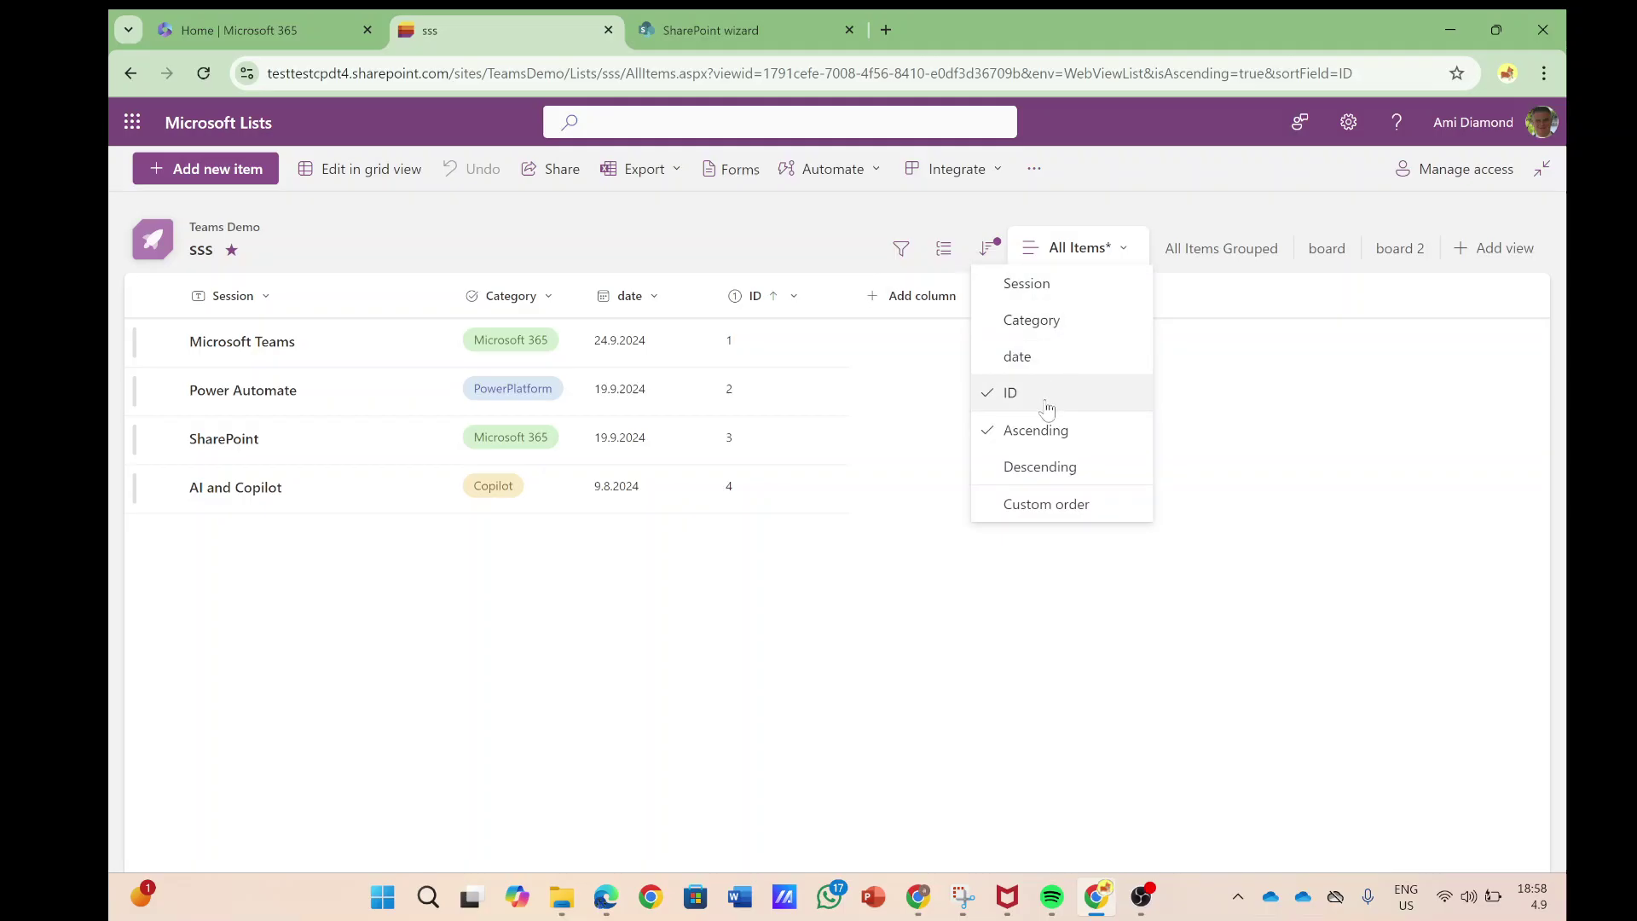
pyautogui.click(1084, 515)
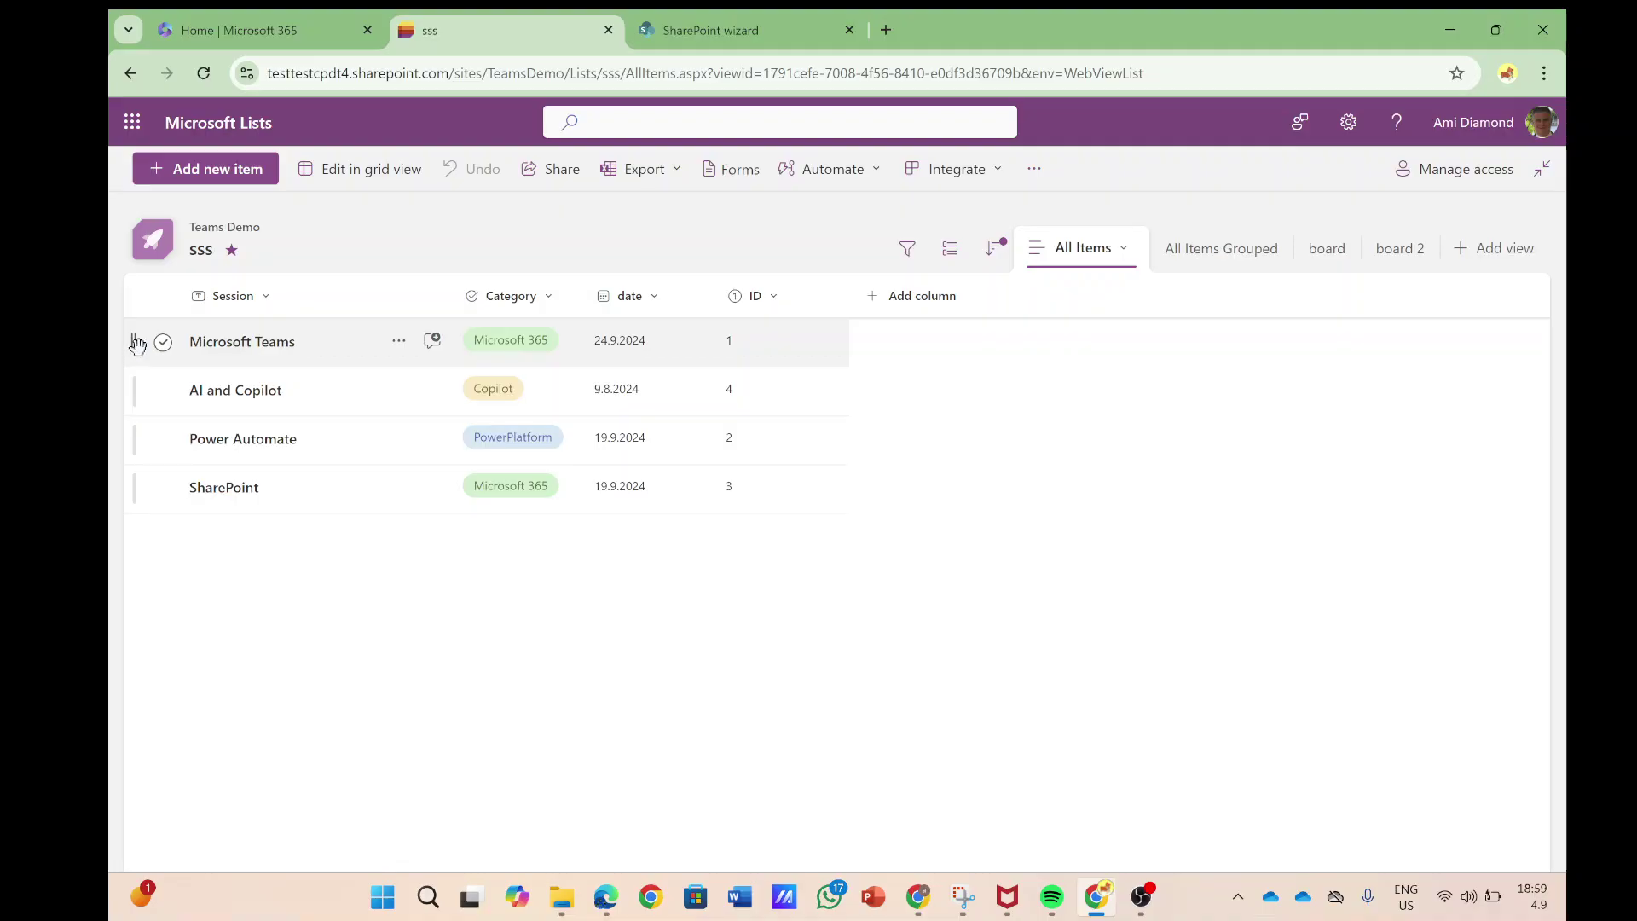
pyautogui.moveTo(137, 344); pyautogui.dragTo(149, 514)
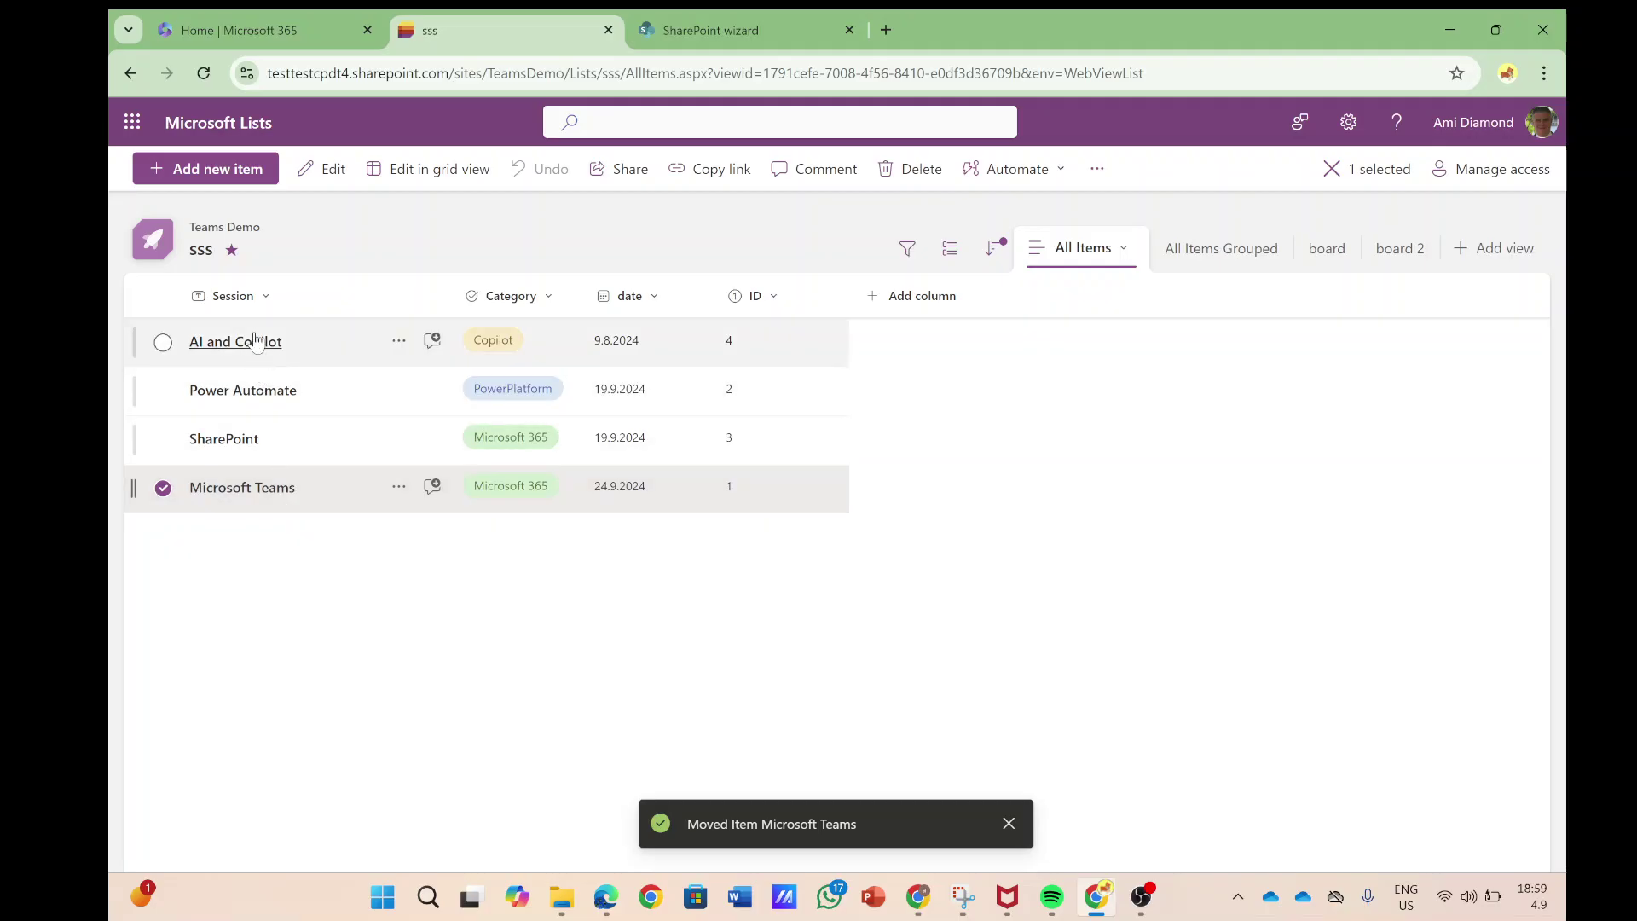
pyautogui.click(282, 575)
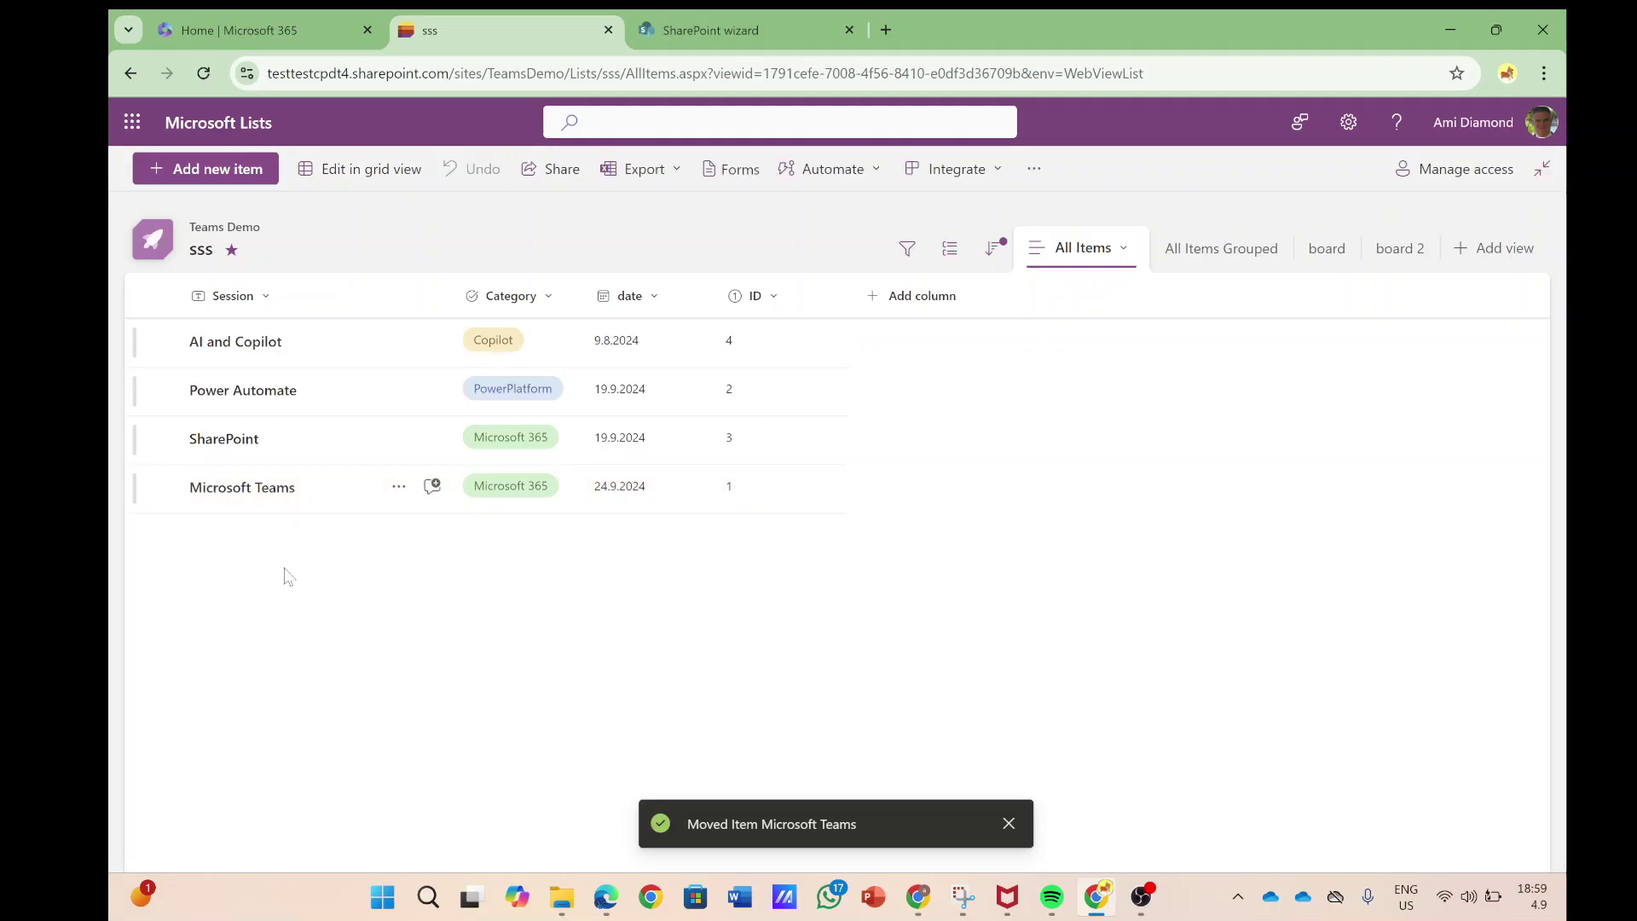
# Select the Power Automate and AI and Copilot items, move them together below Microsoft Teams, and clear the selection.
pyautogui.click(162, 390)
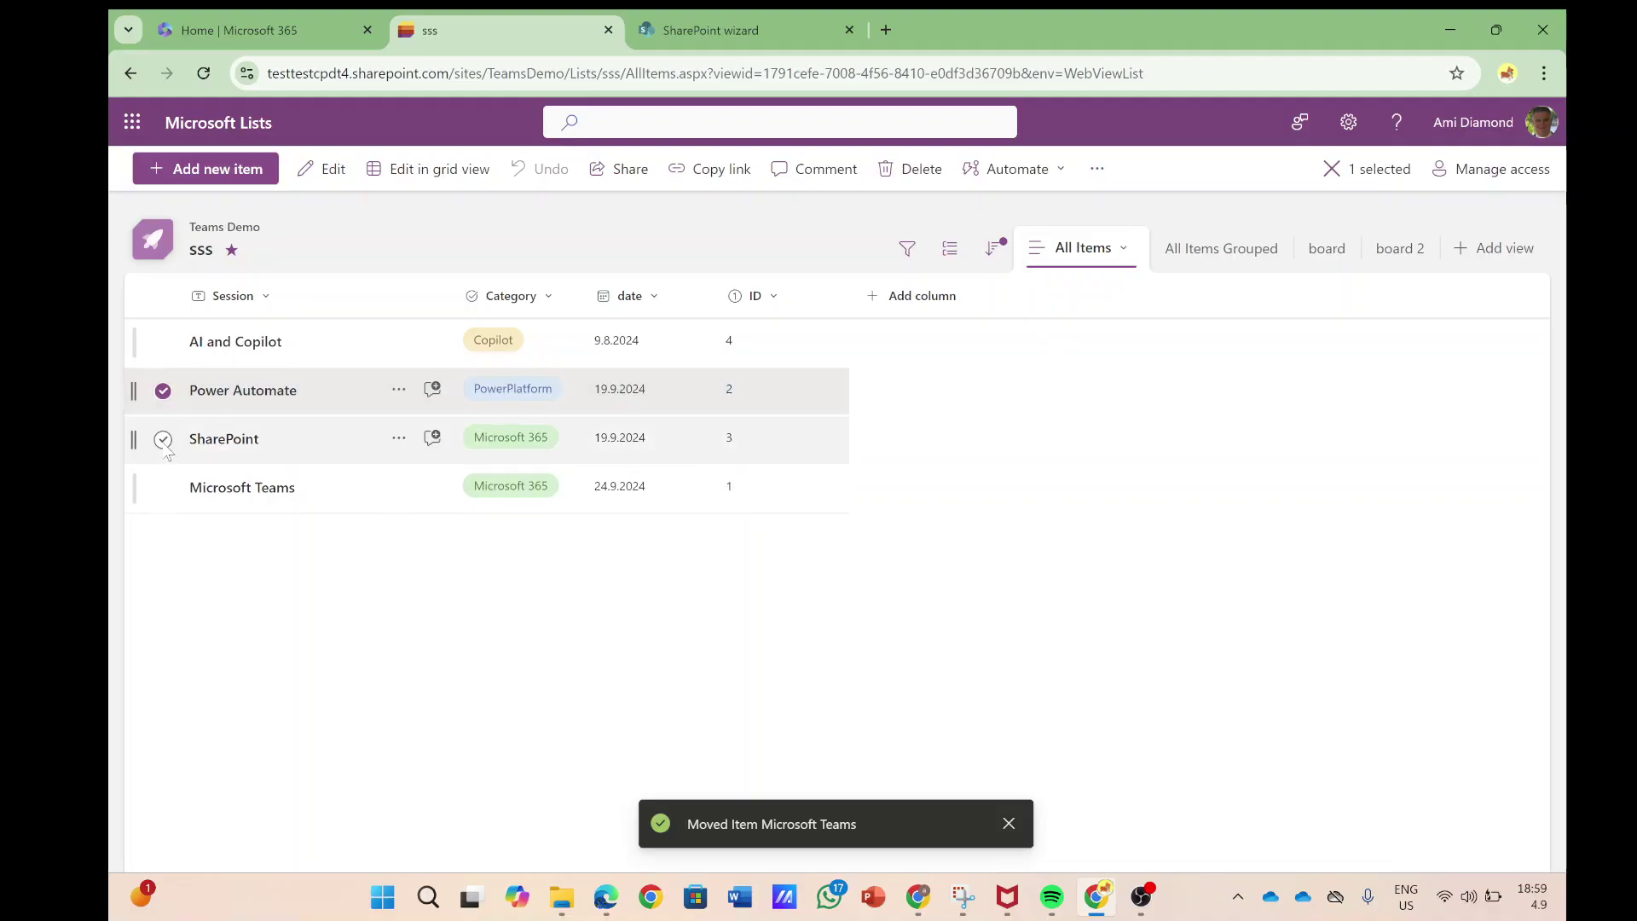
pyautogui.click(162, 439)
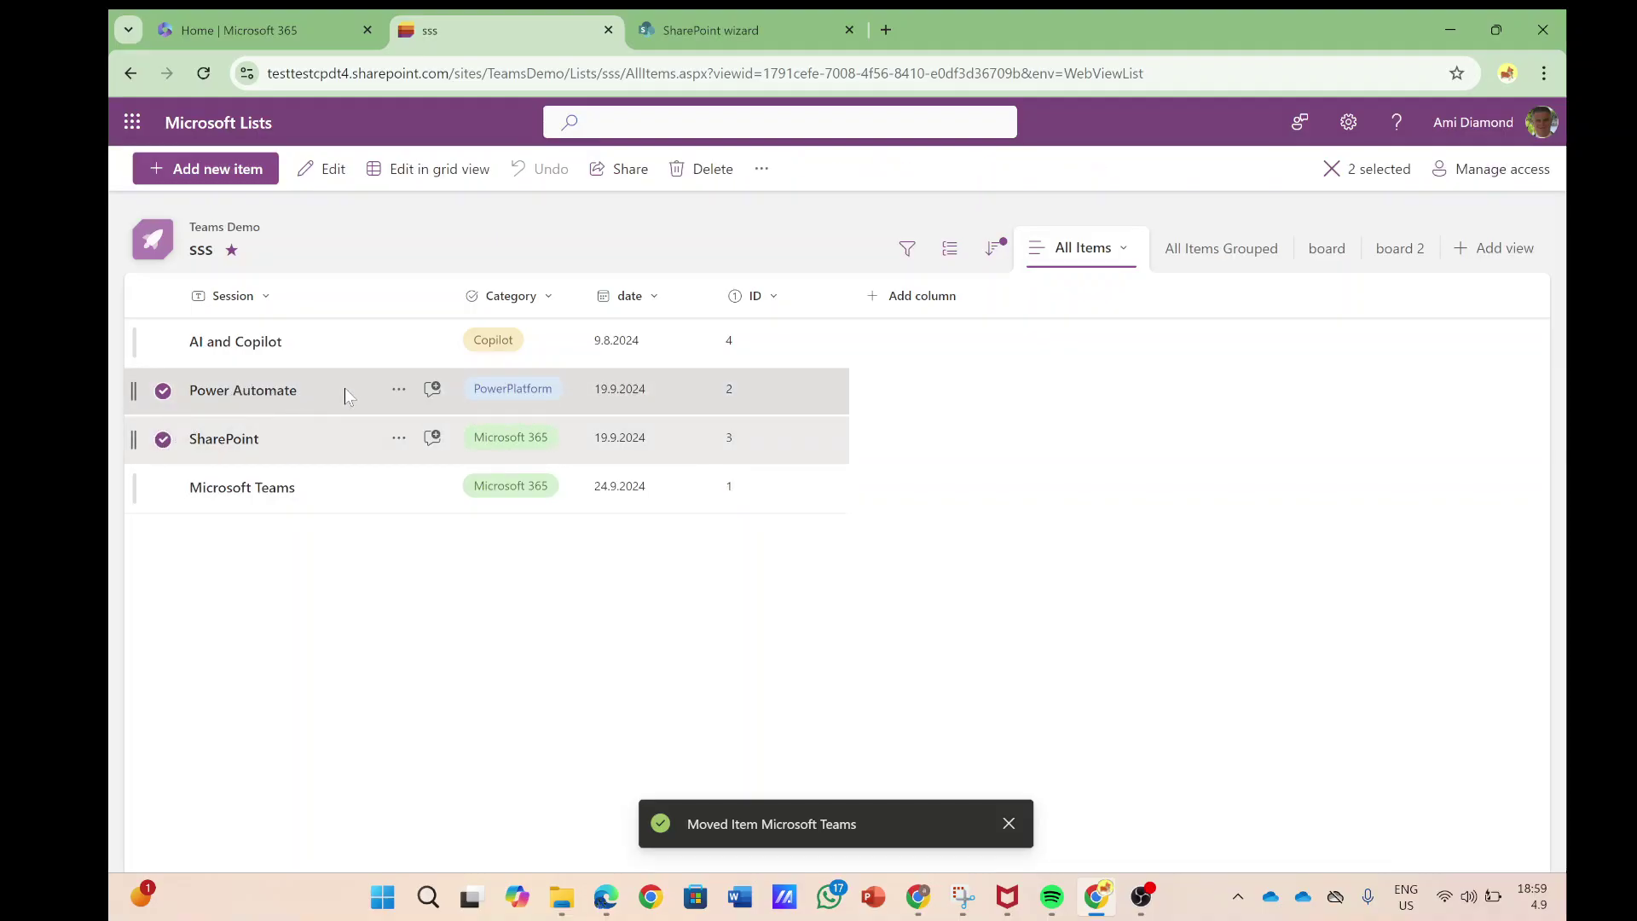
pyautogui.moveTo(343, 389); pyautogui.dragTo(339, 440)
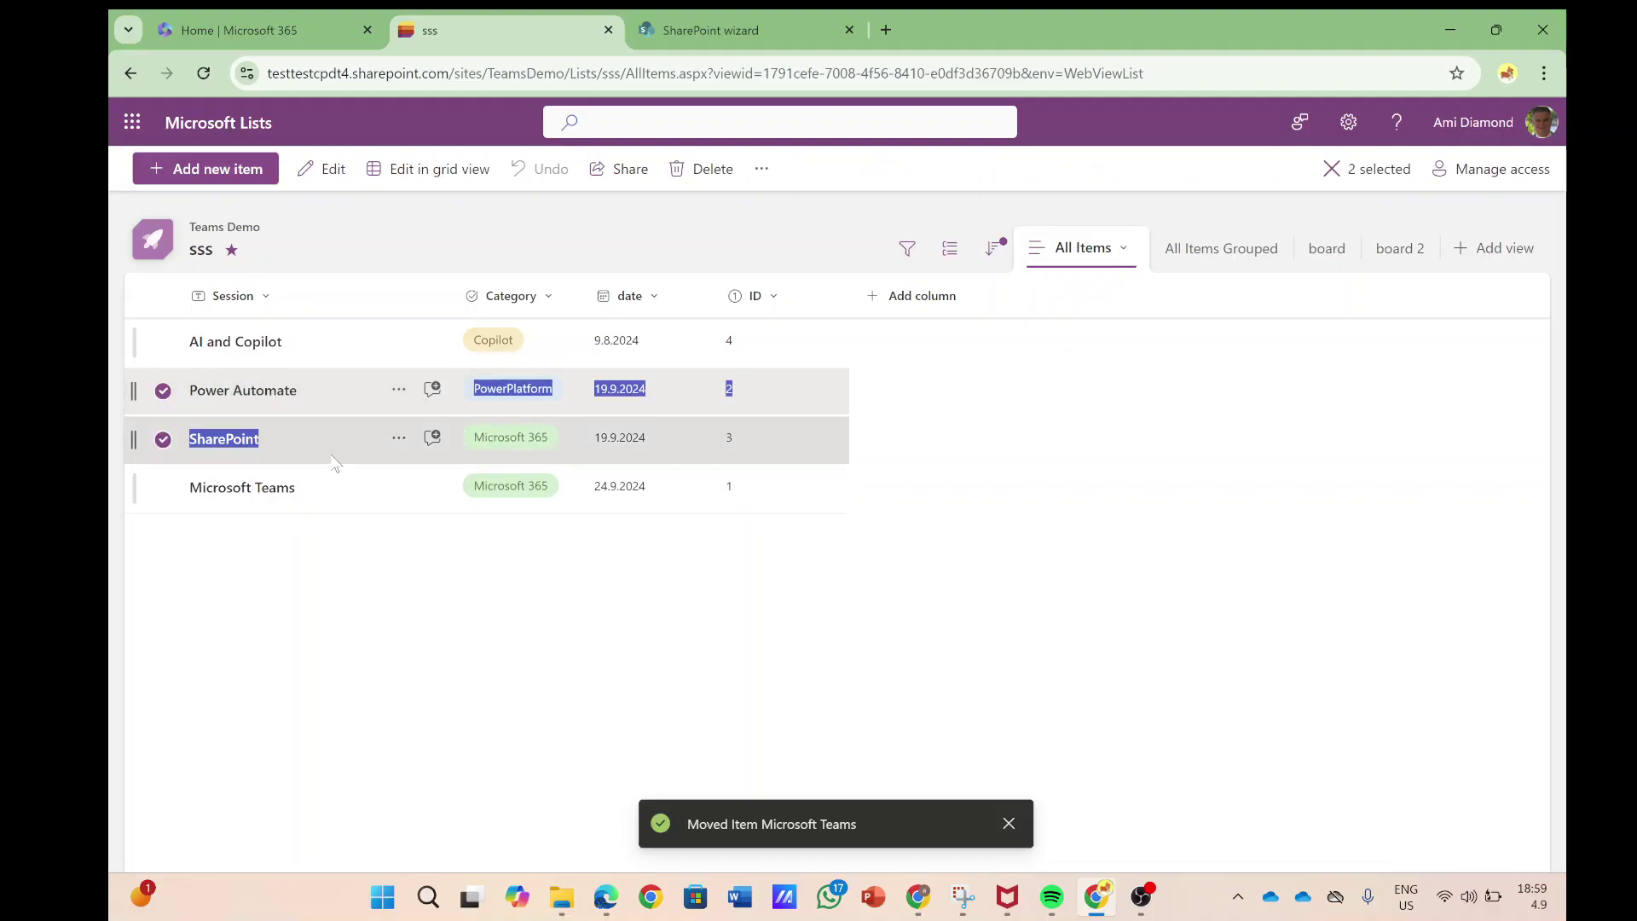
pyautogui.click(162, 390)
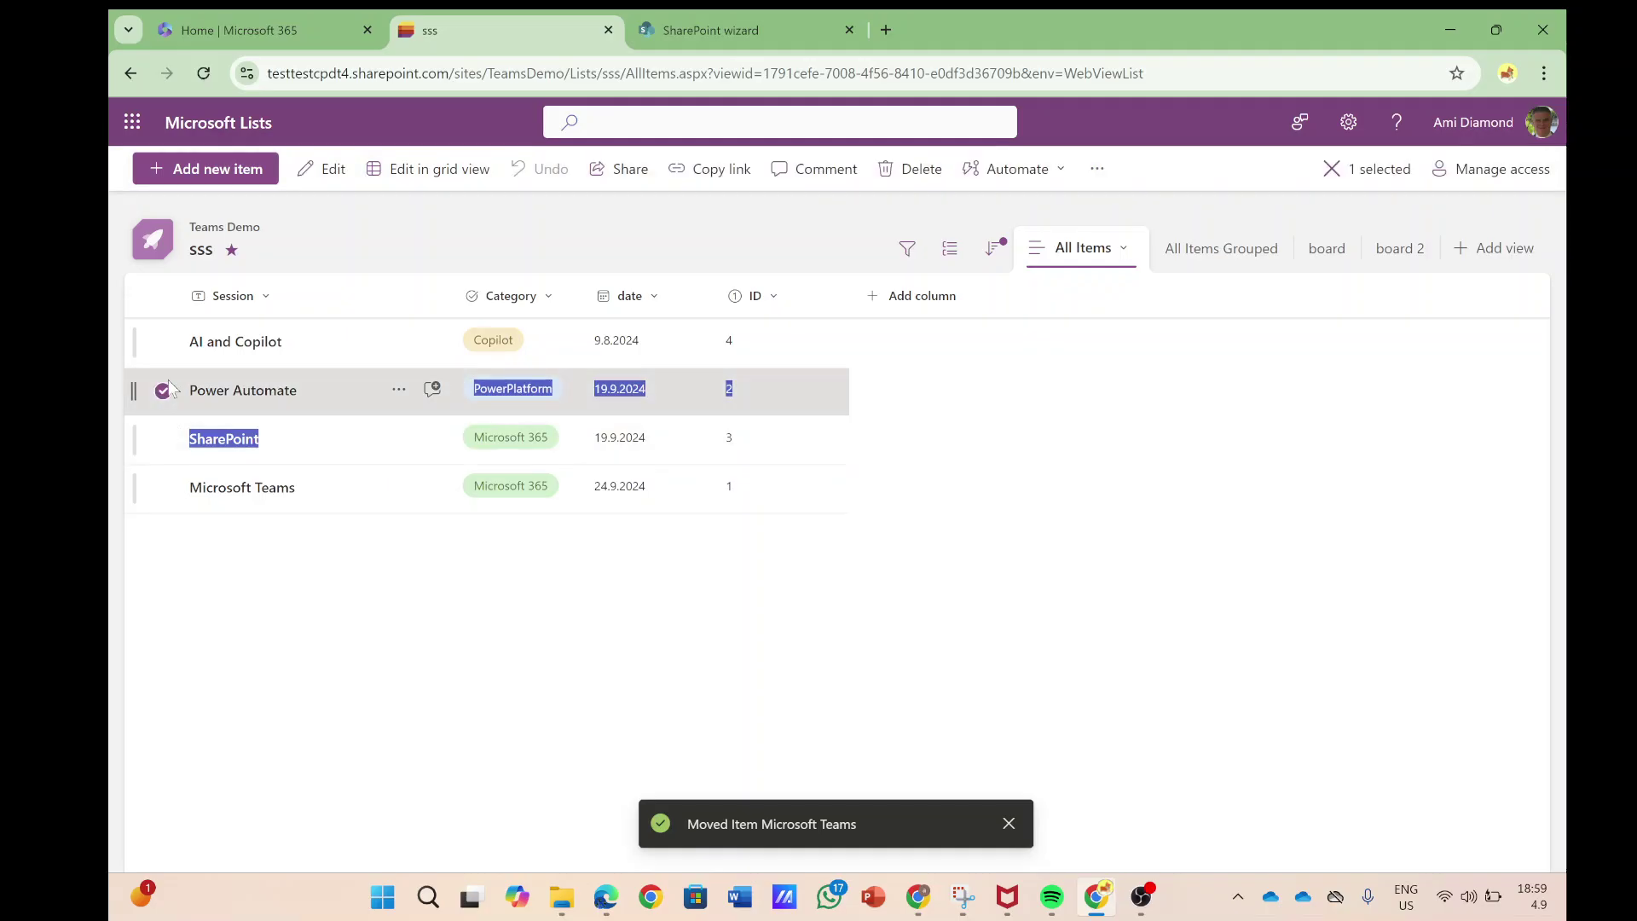
pyautogui.click(162, 341)
pyautogui.moveTo(134, 344); pyautogui.dragTo(139, 488)
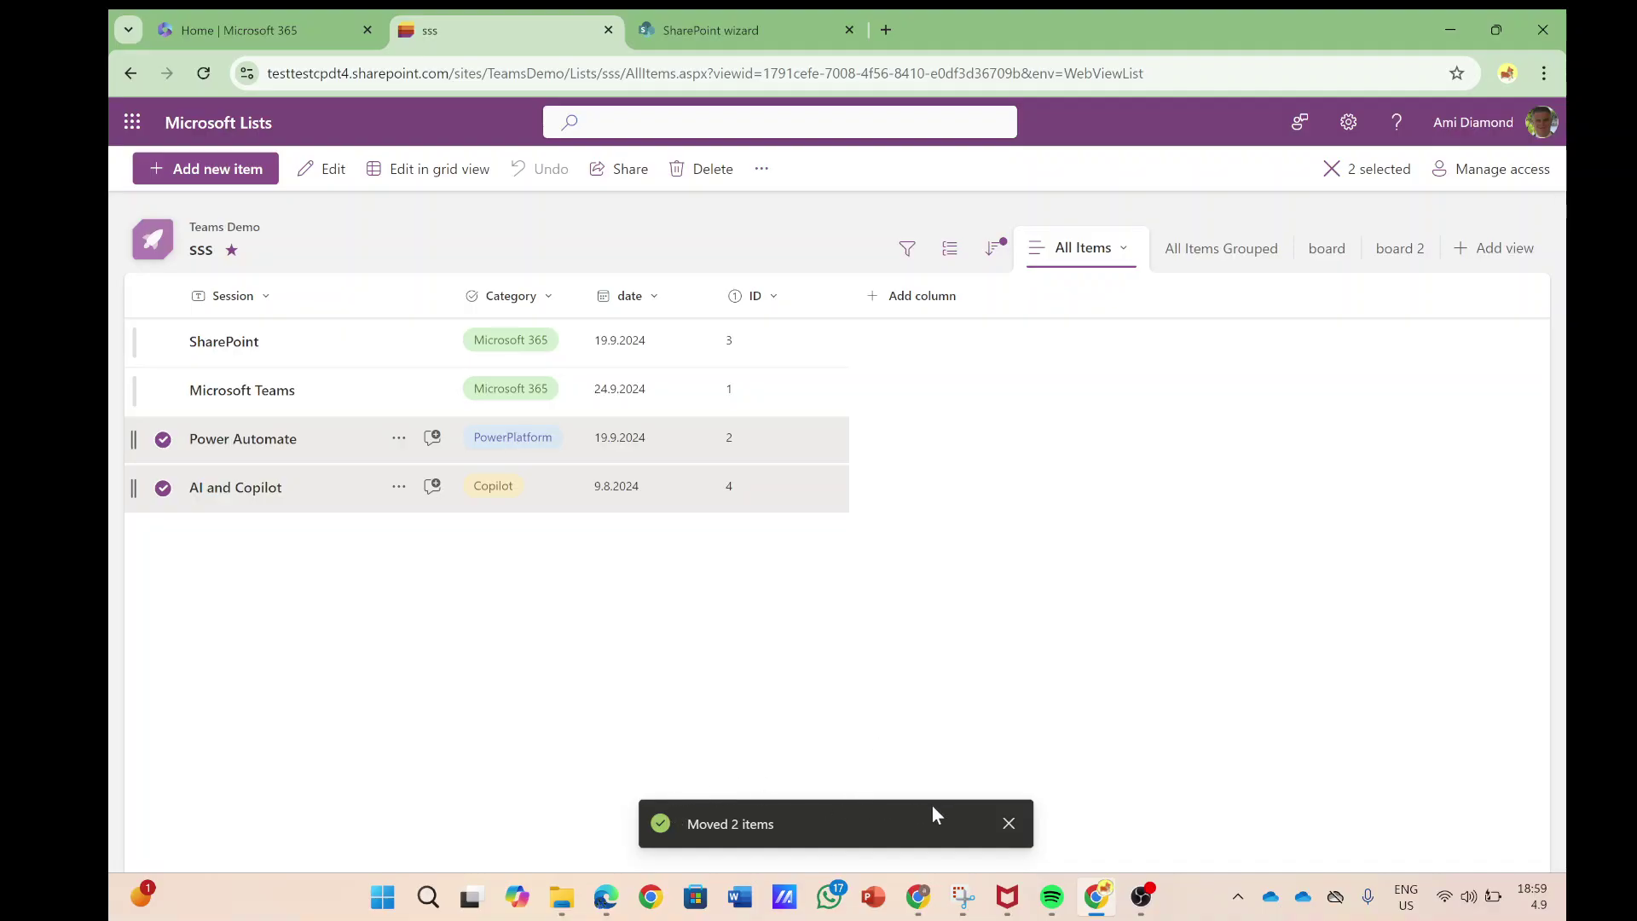
pyautogui.click(1011, 827)
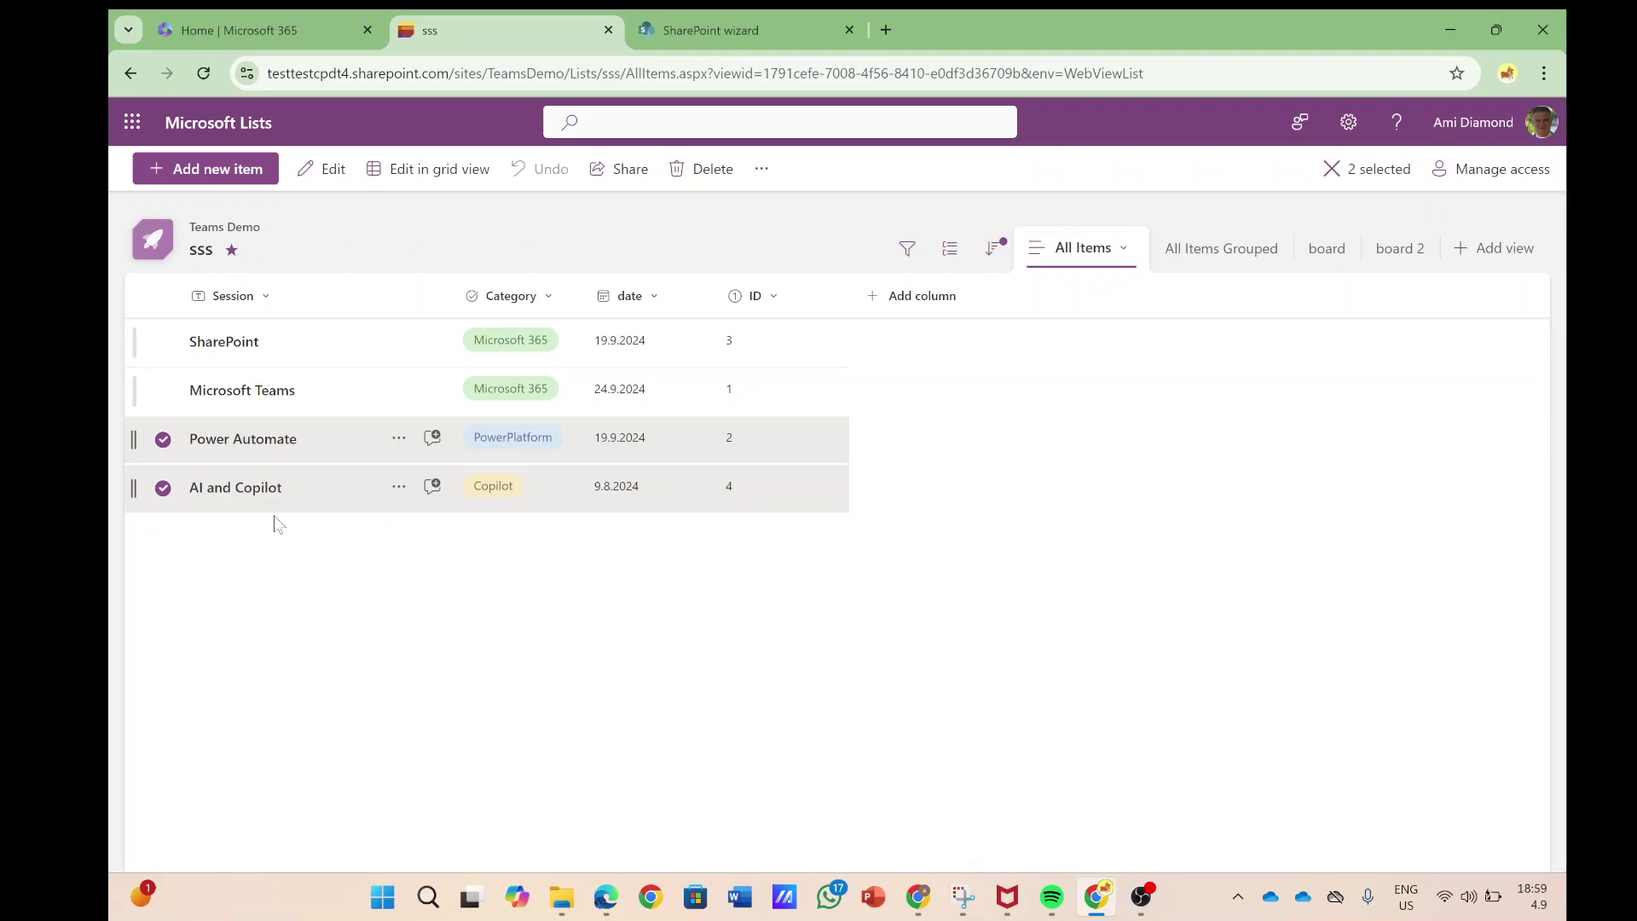
pyautogui.click(163, 439)
pyautogui.click(164, 488)
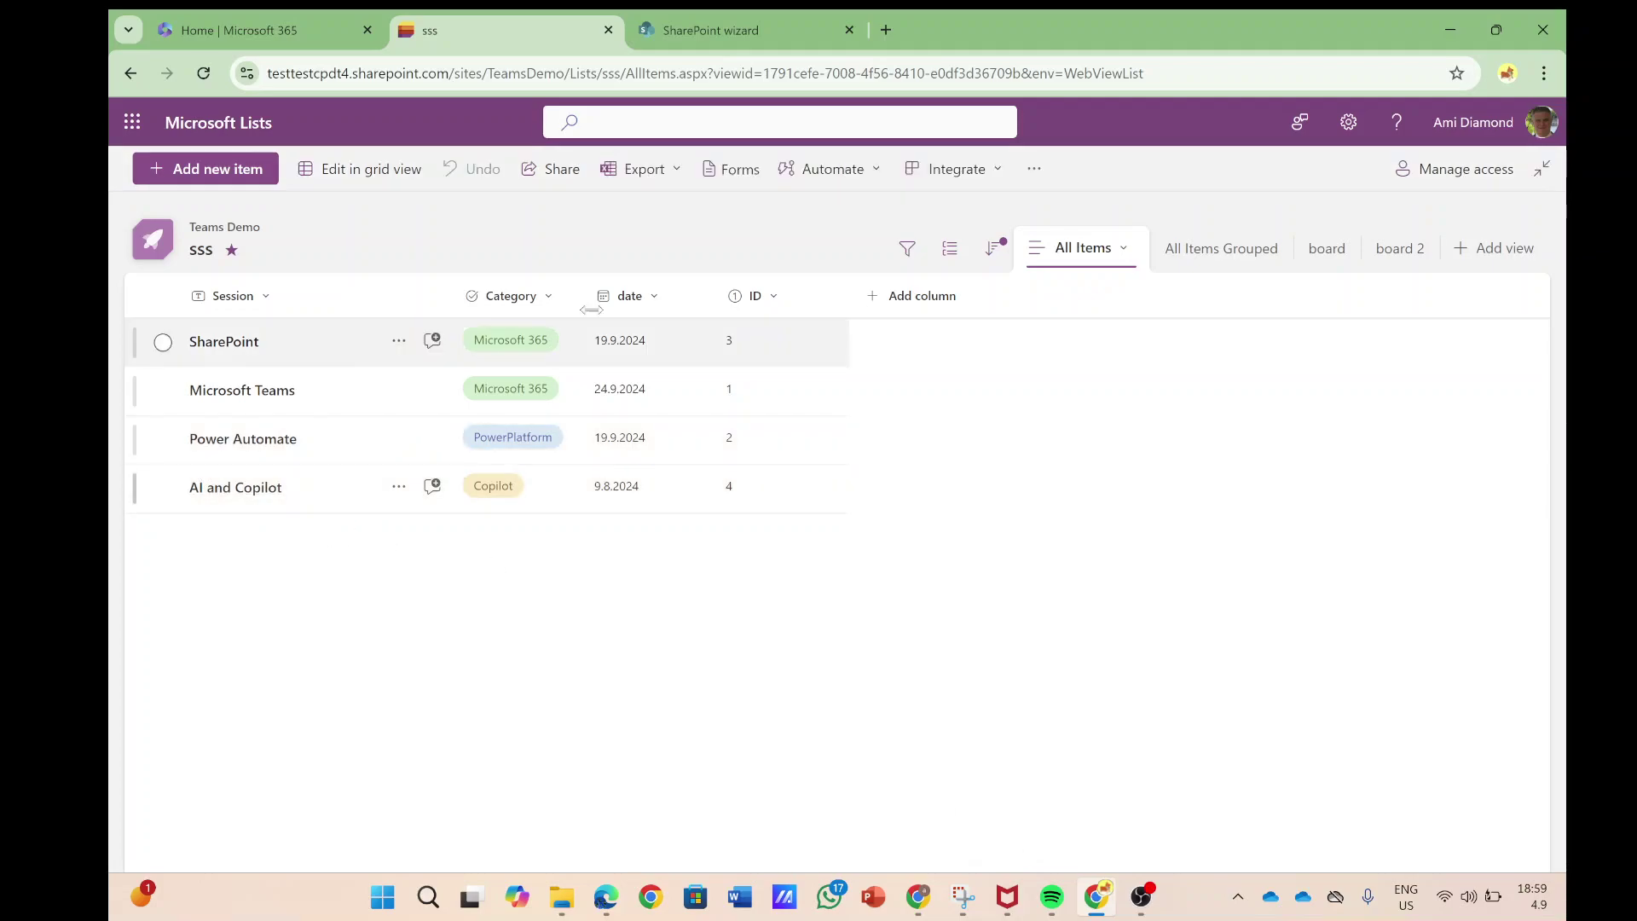
# Look at the All Items Grouped view, return to All Items and group it by Category.
pyautogui.click(1235, 266)
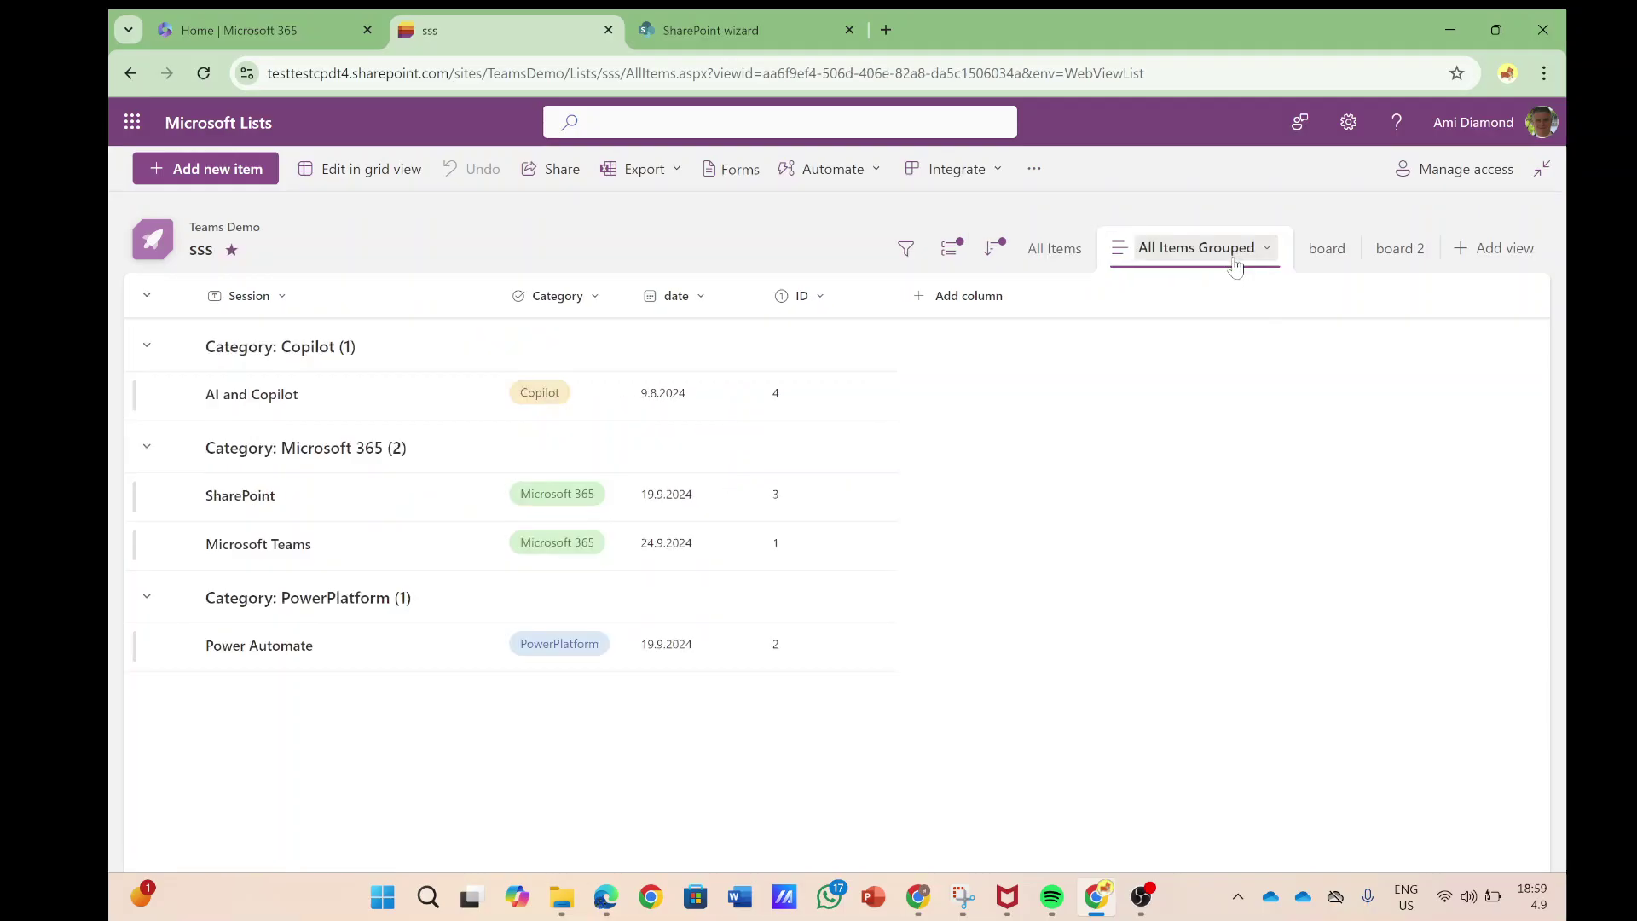
pyautogui.click(1055, 248)
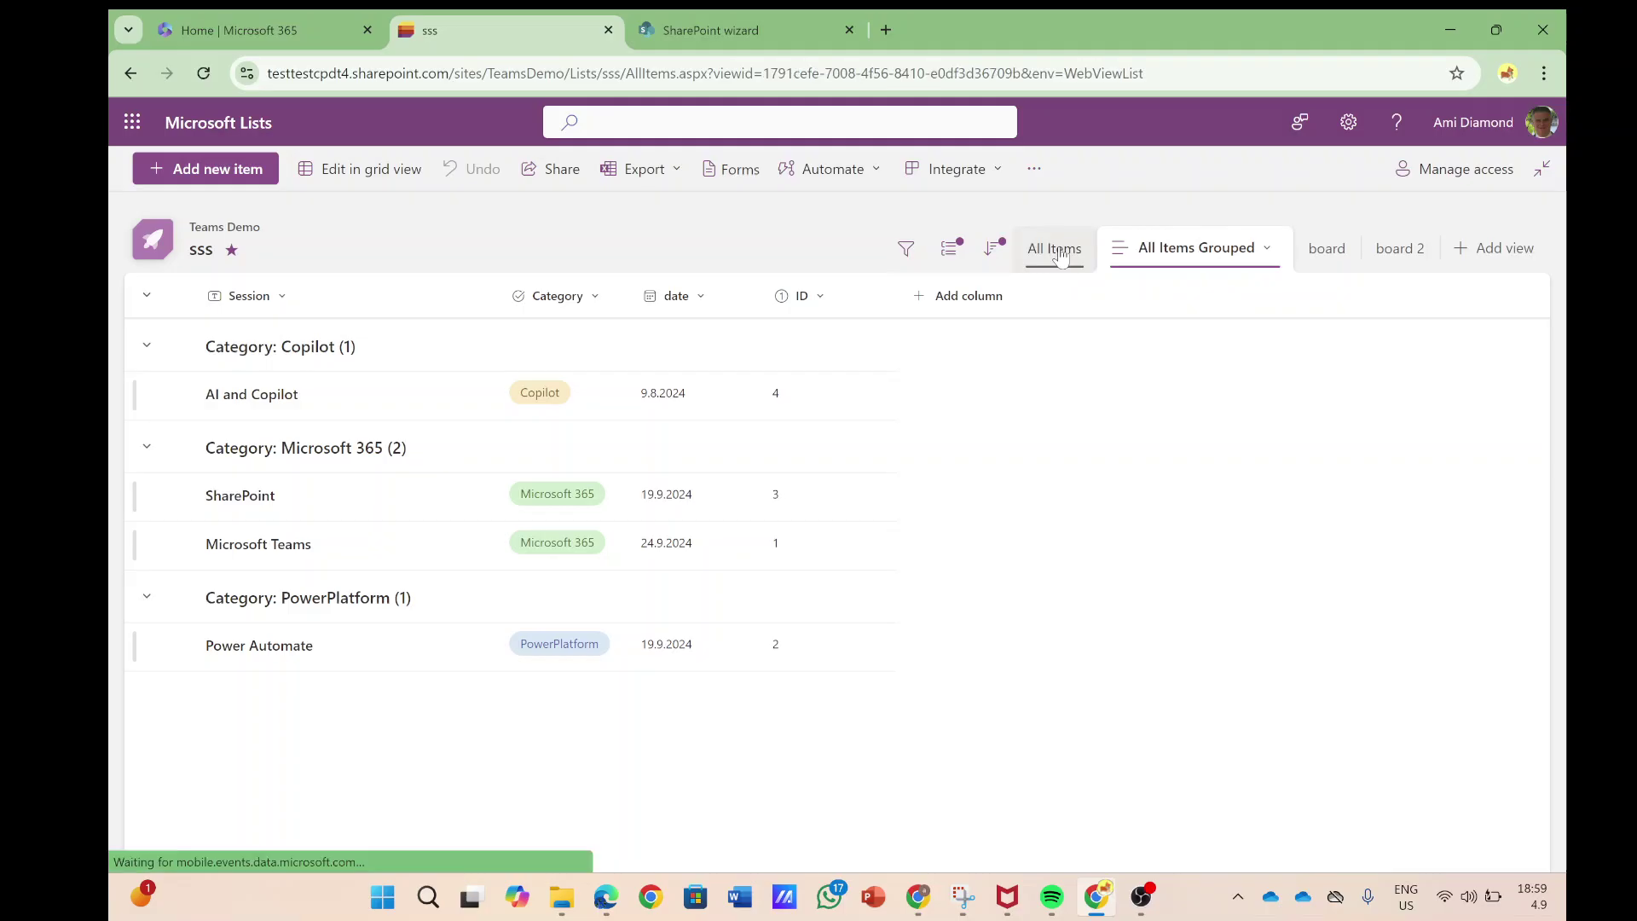
pyautogui.click(536, 299)
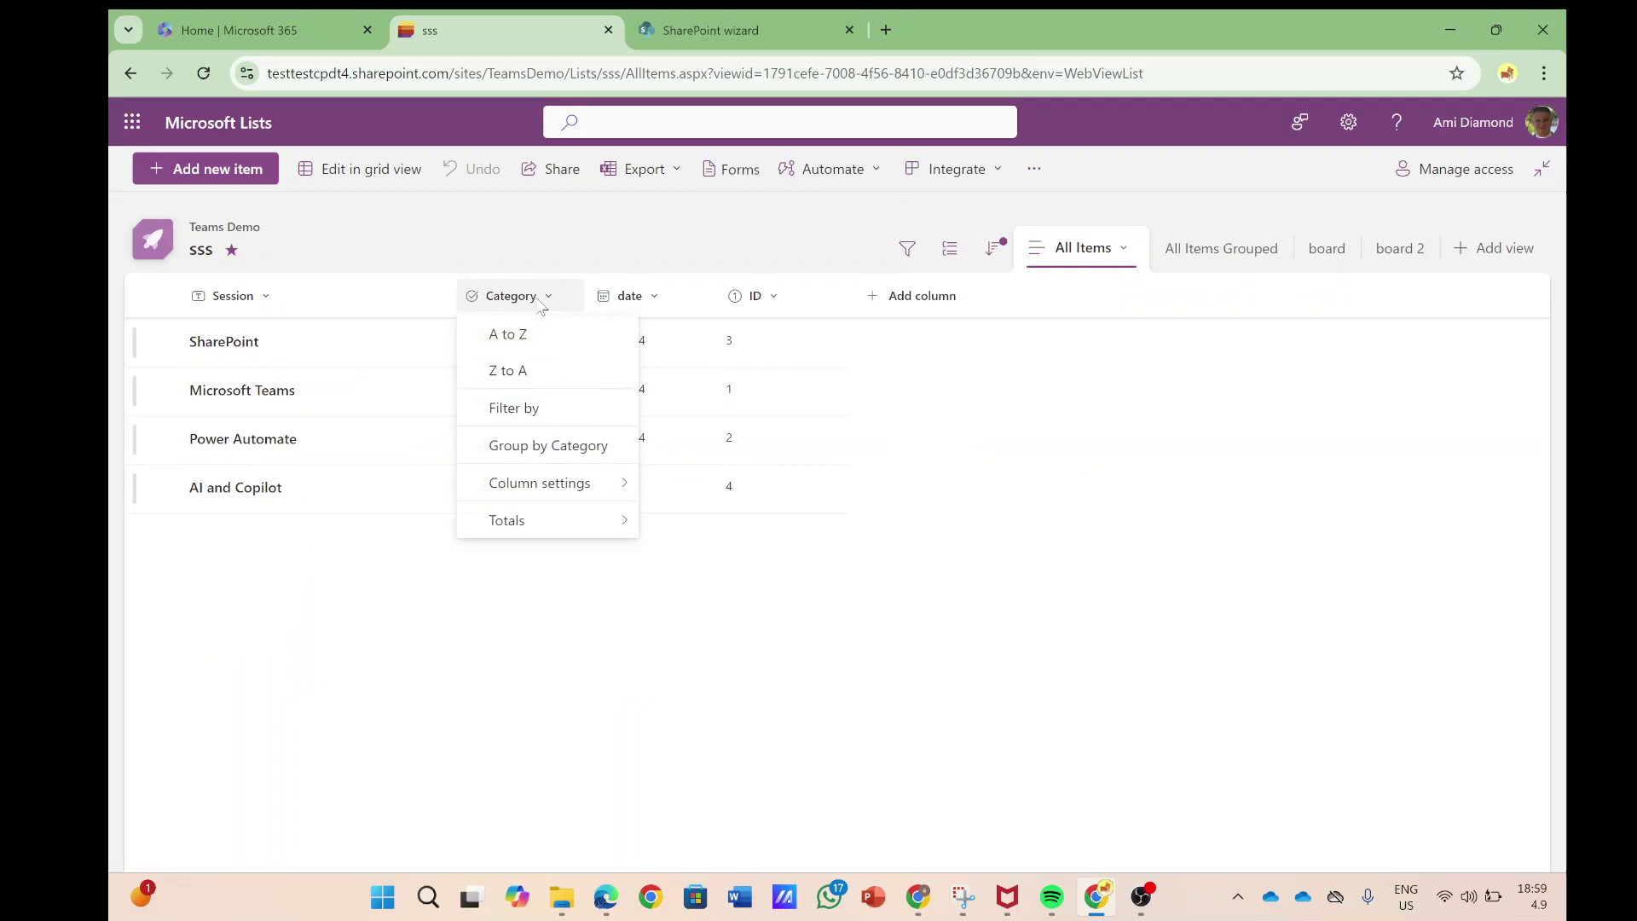
pyautogui.click(549, 447)
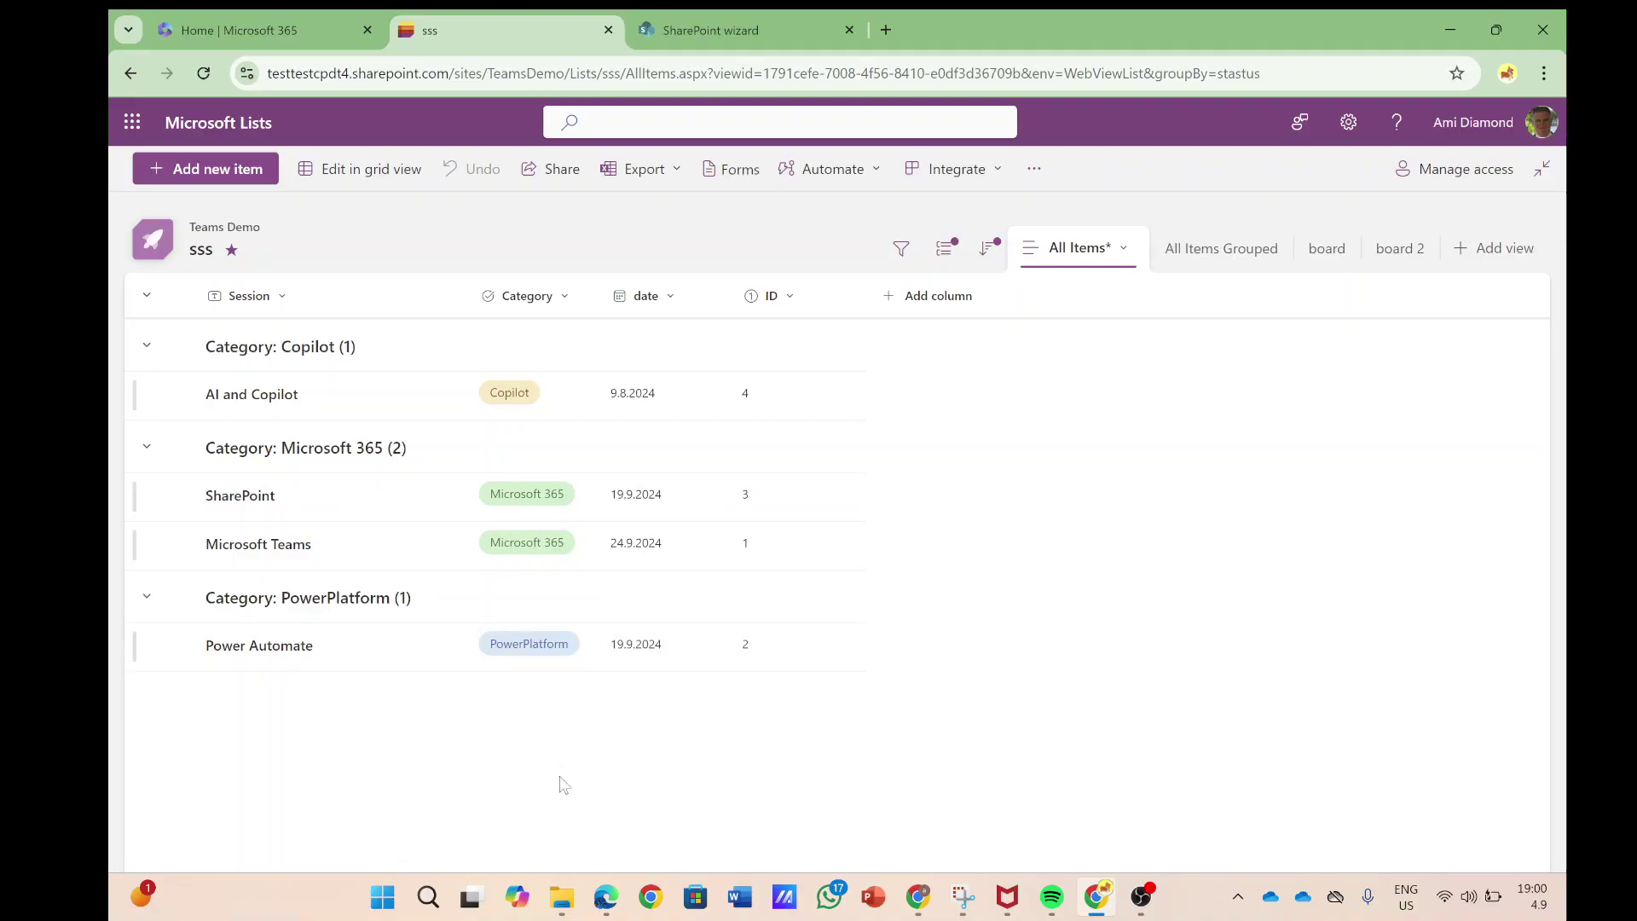
# Move the Power Automate item and the AI and Copilot item into the Microsoft 365 group, each directly below SharePoint.
pyautogui.click(137, 645)
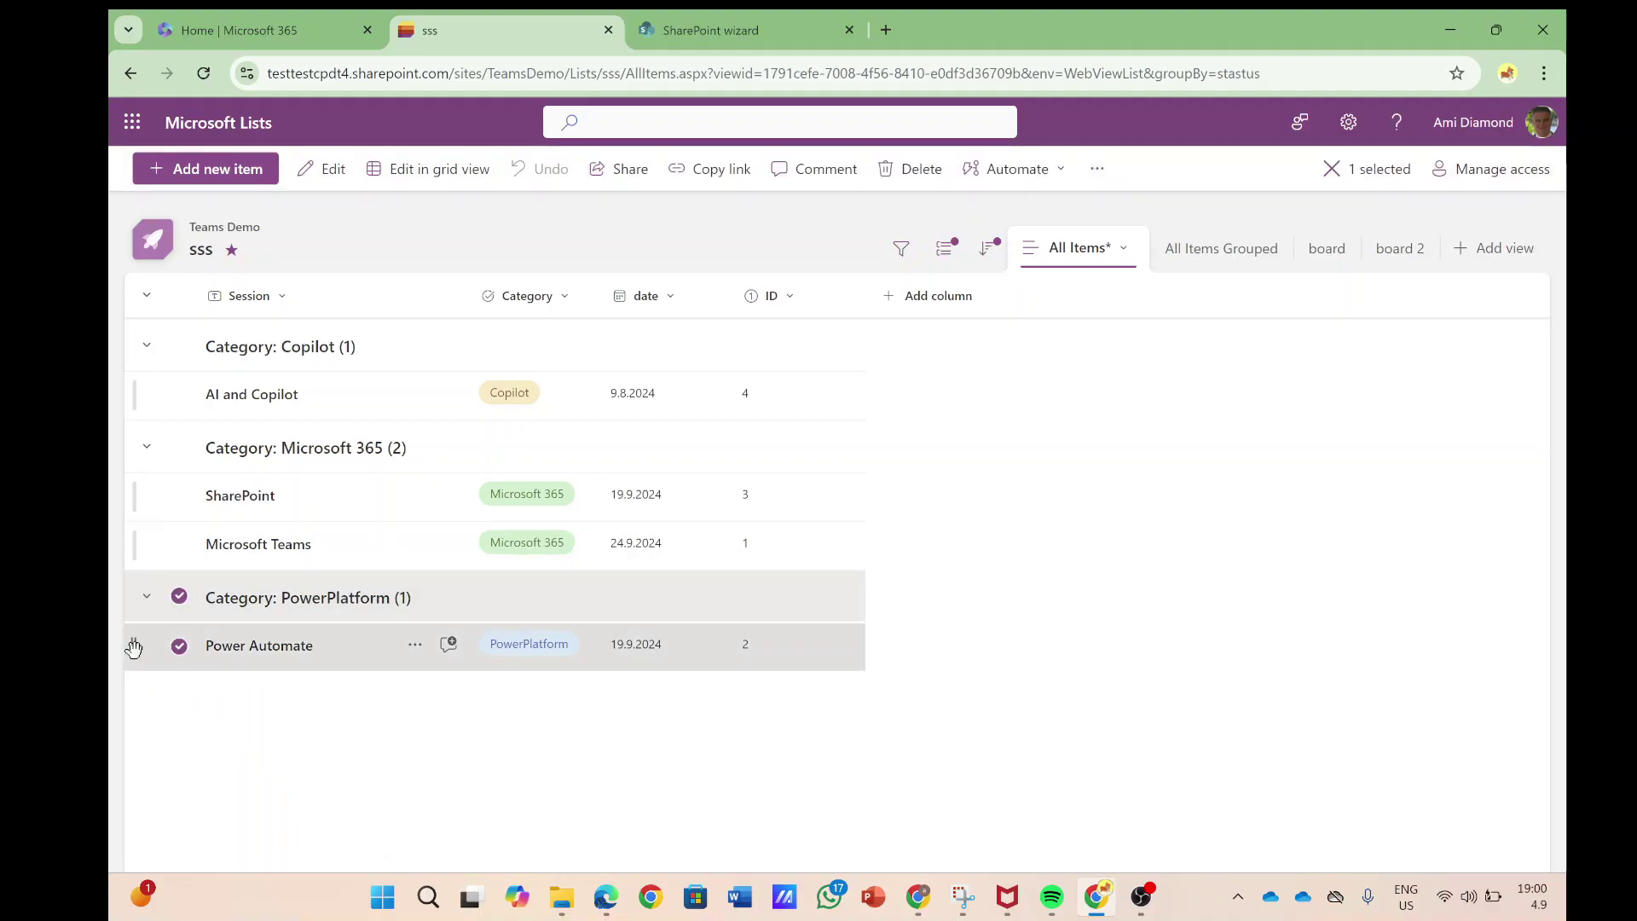
pyautogui.moveTo(133, 646); pyautogui.dragTo(147, 524)
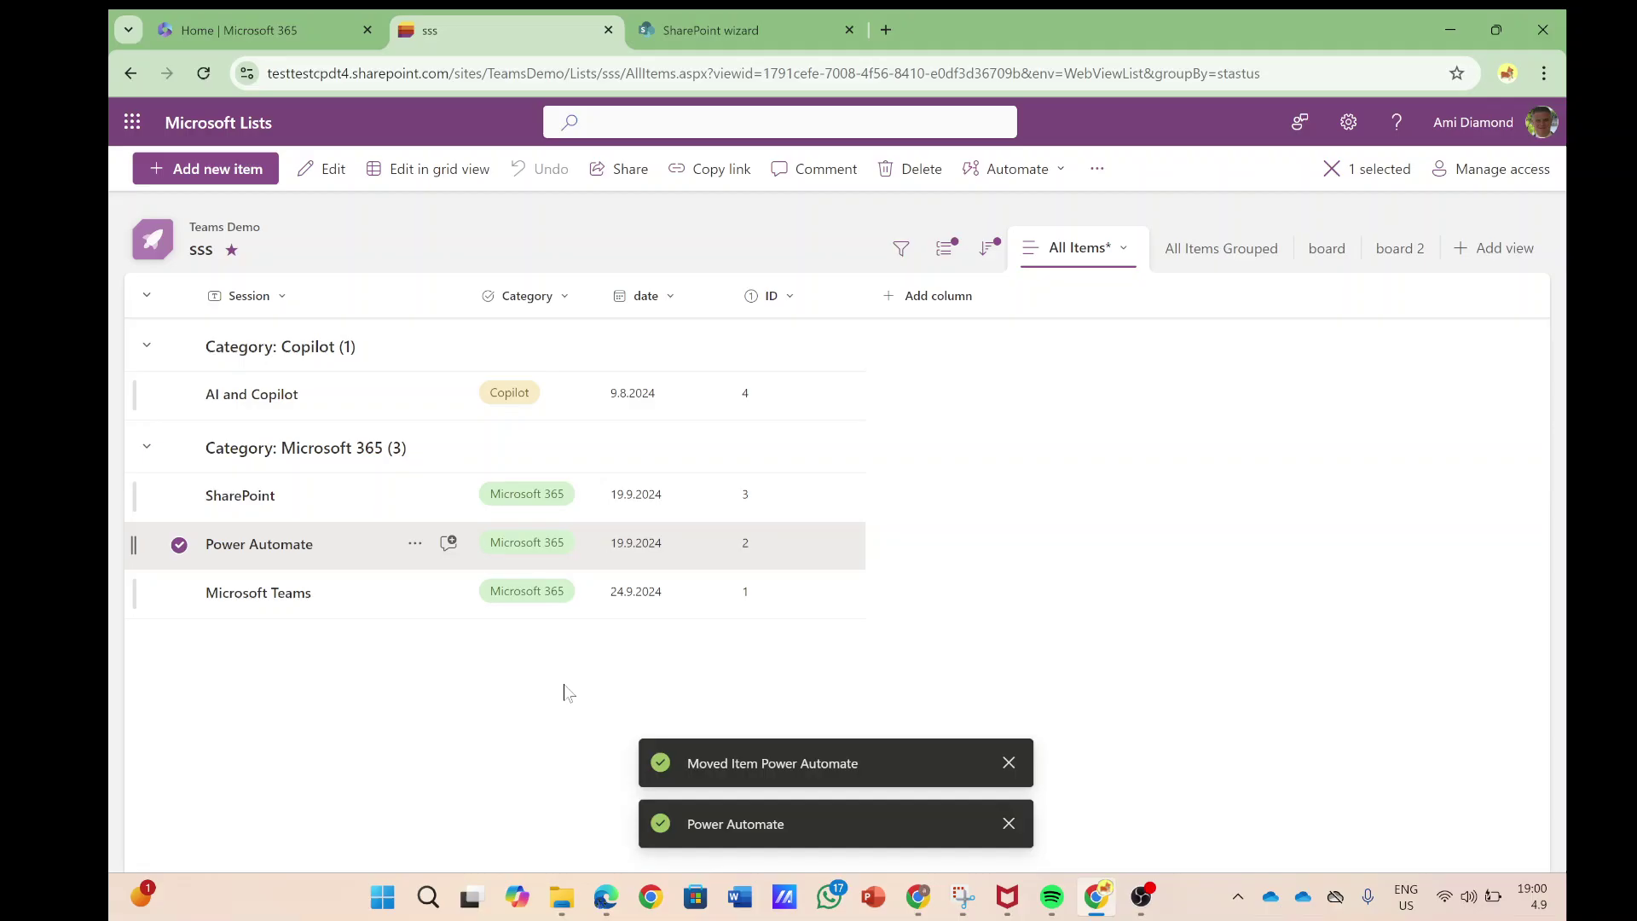
pyautogui.click(1008, 762)
pyautogui.click(1008, 823)
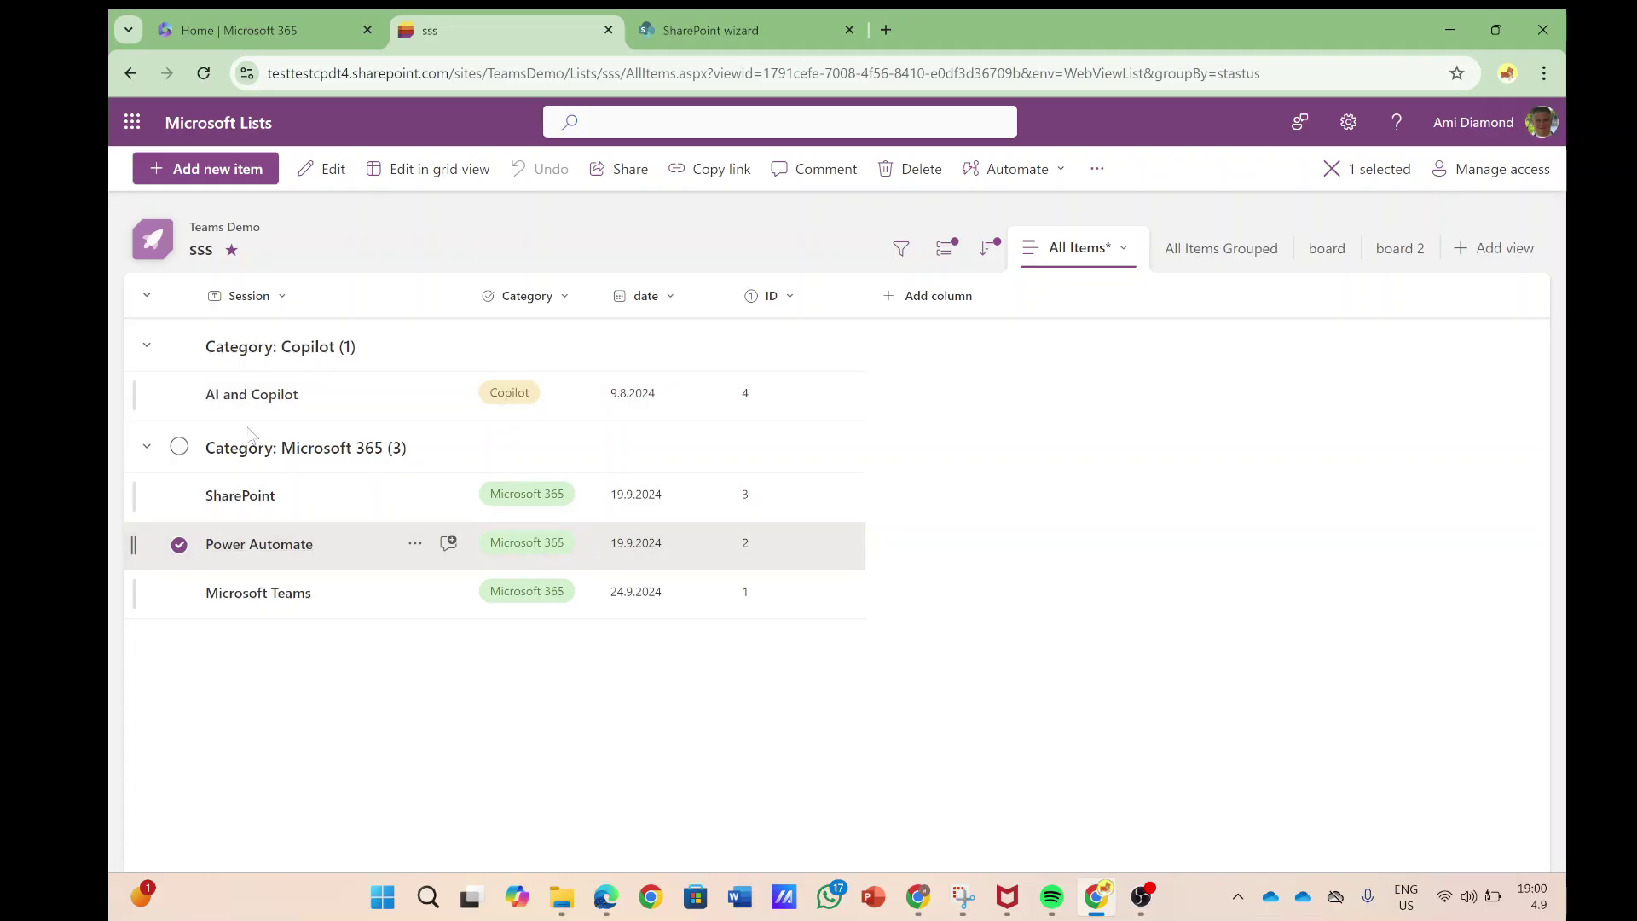
pyautogui.click(179, 395)
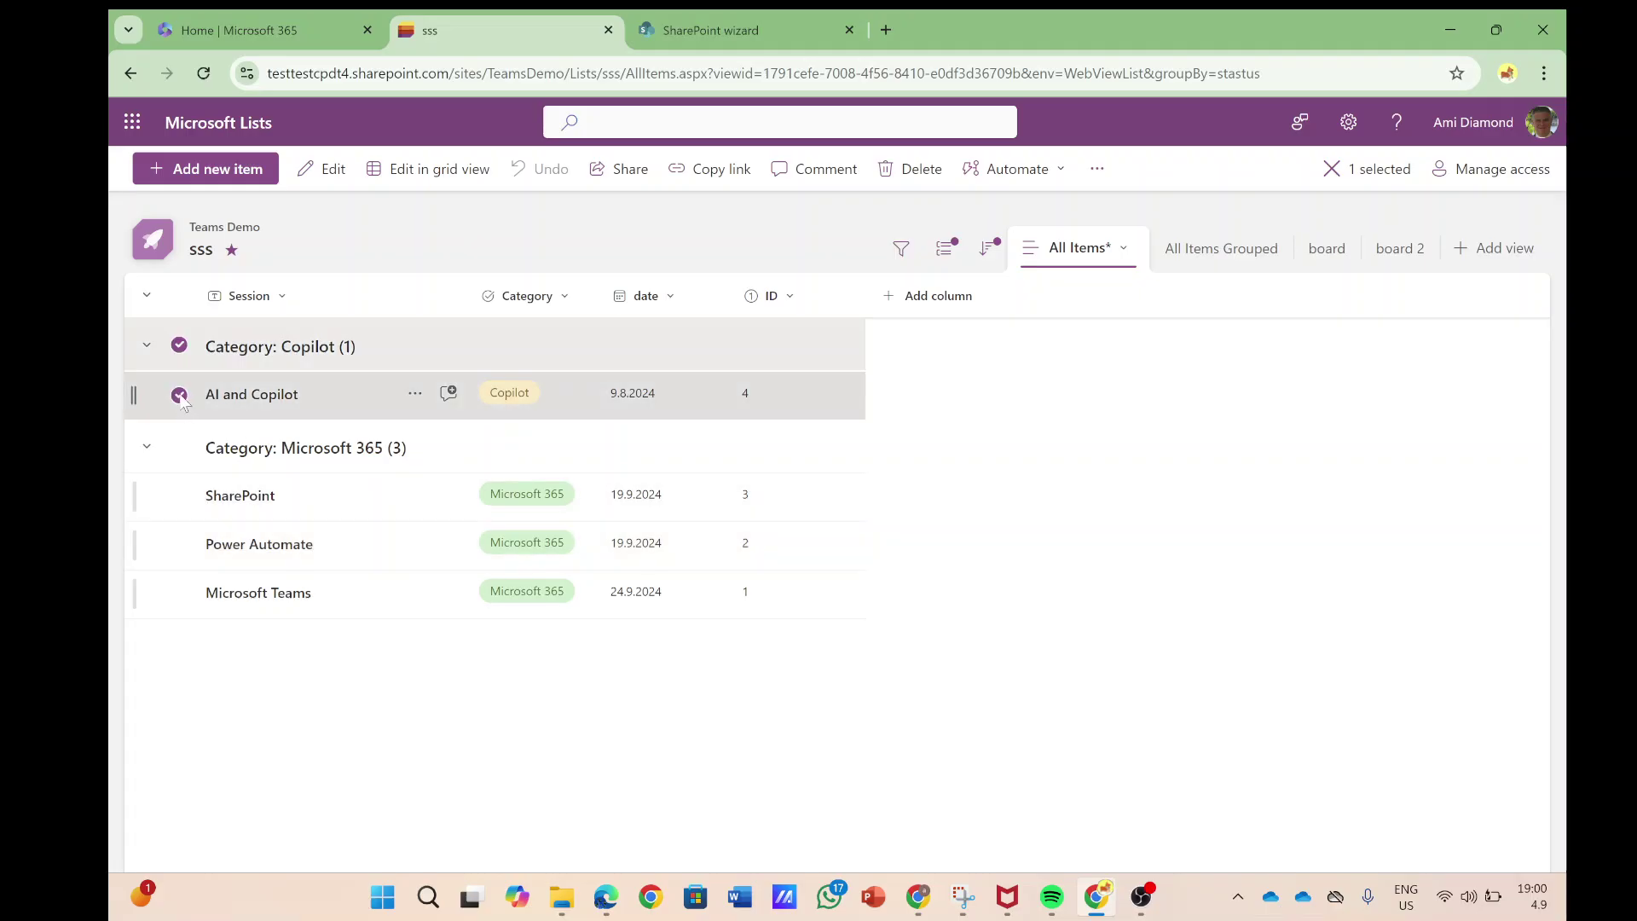
pyautogui.moveTo(133, 394); pyautogui.dragTo(136, 508)
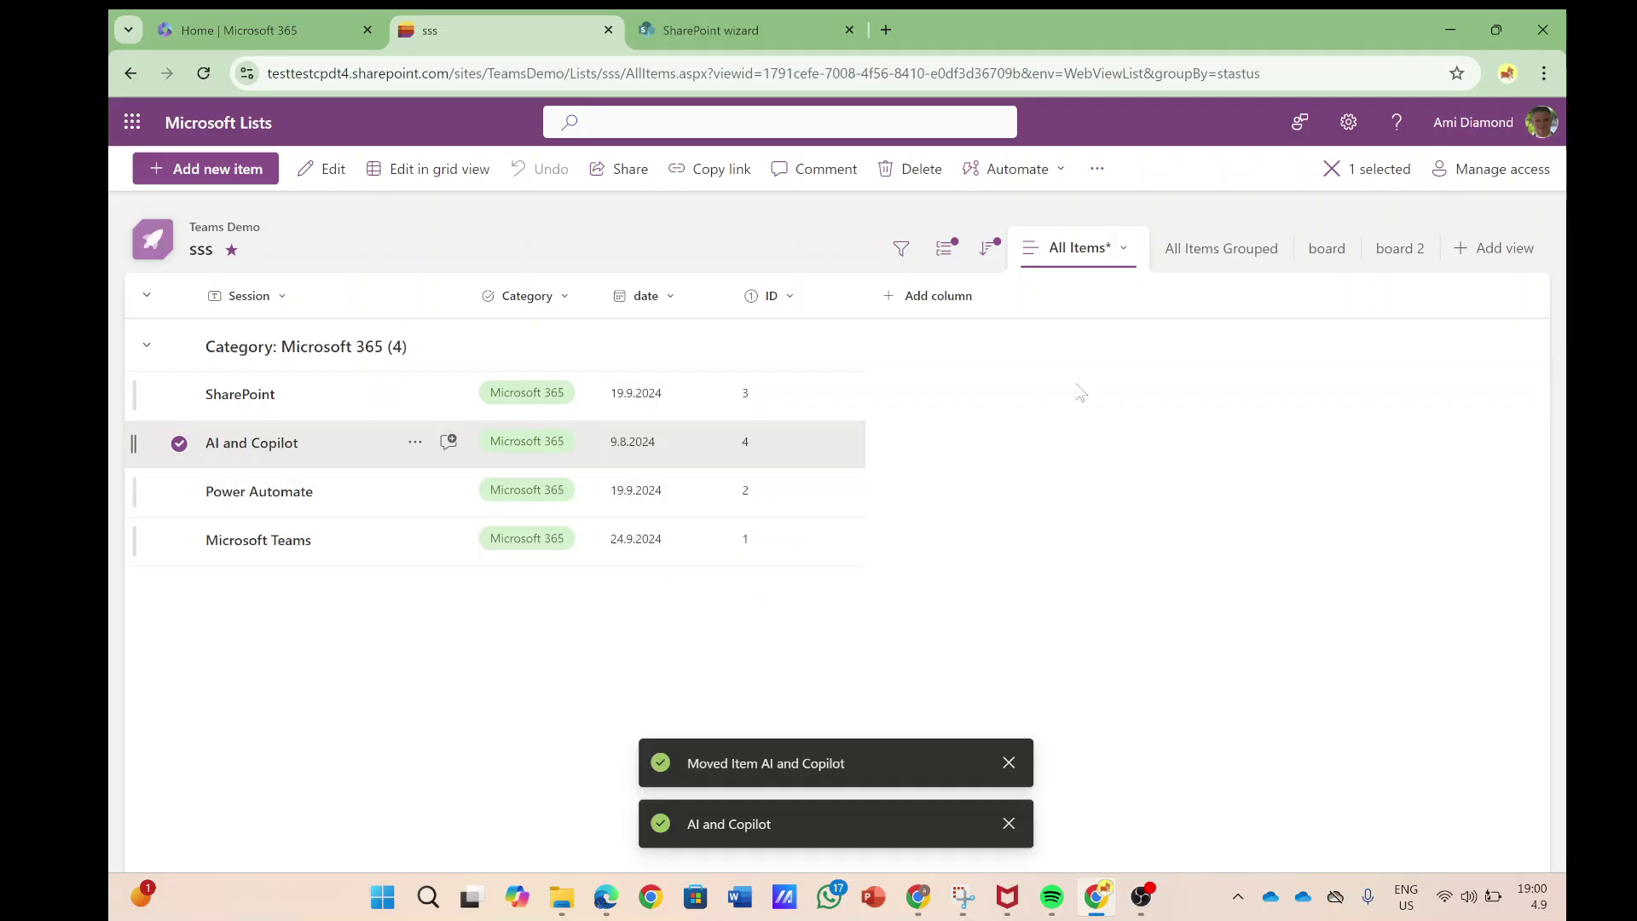
# Switch to the All Items Grouped view to check how the moved items are grouped.
pyautogui.click(1222, 256)
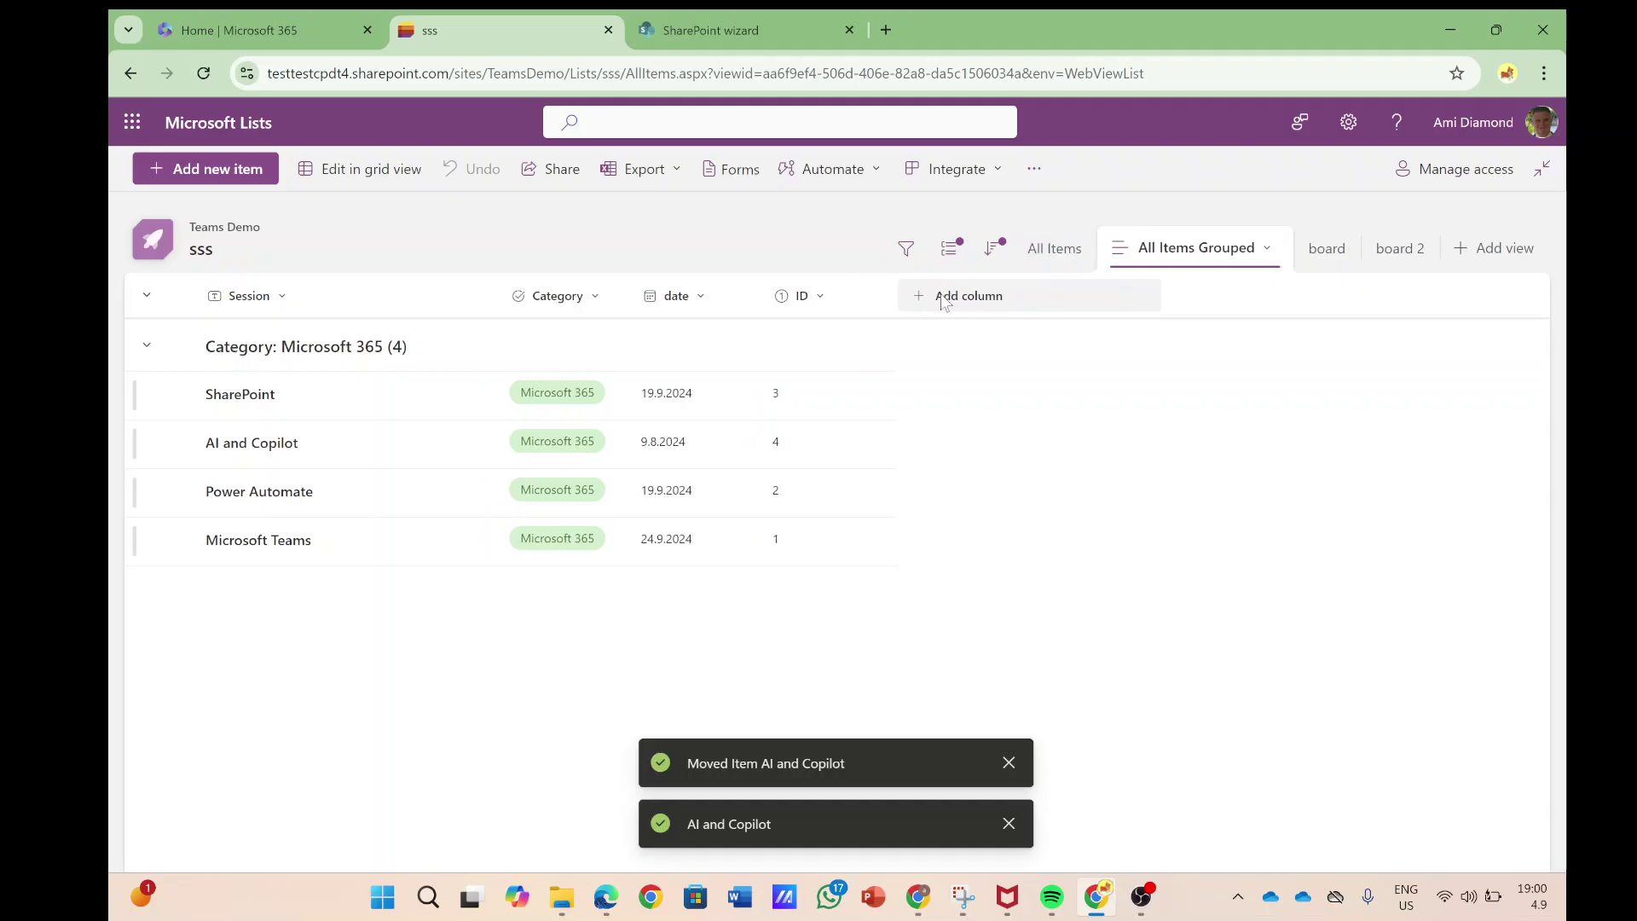
pyautogui.click(950, 305)
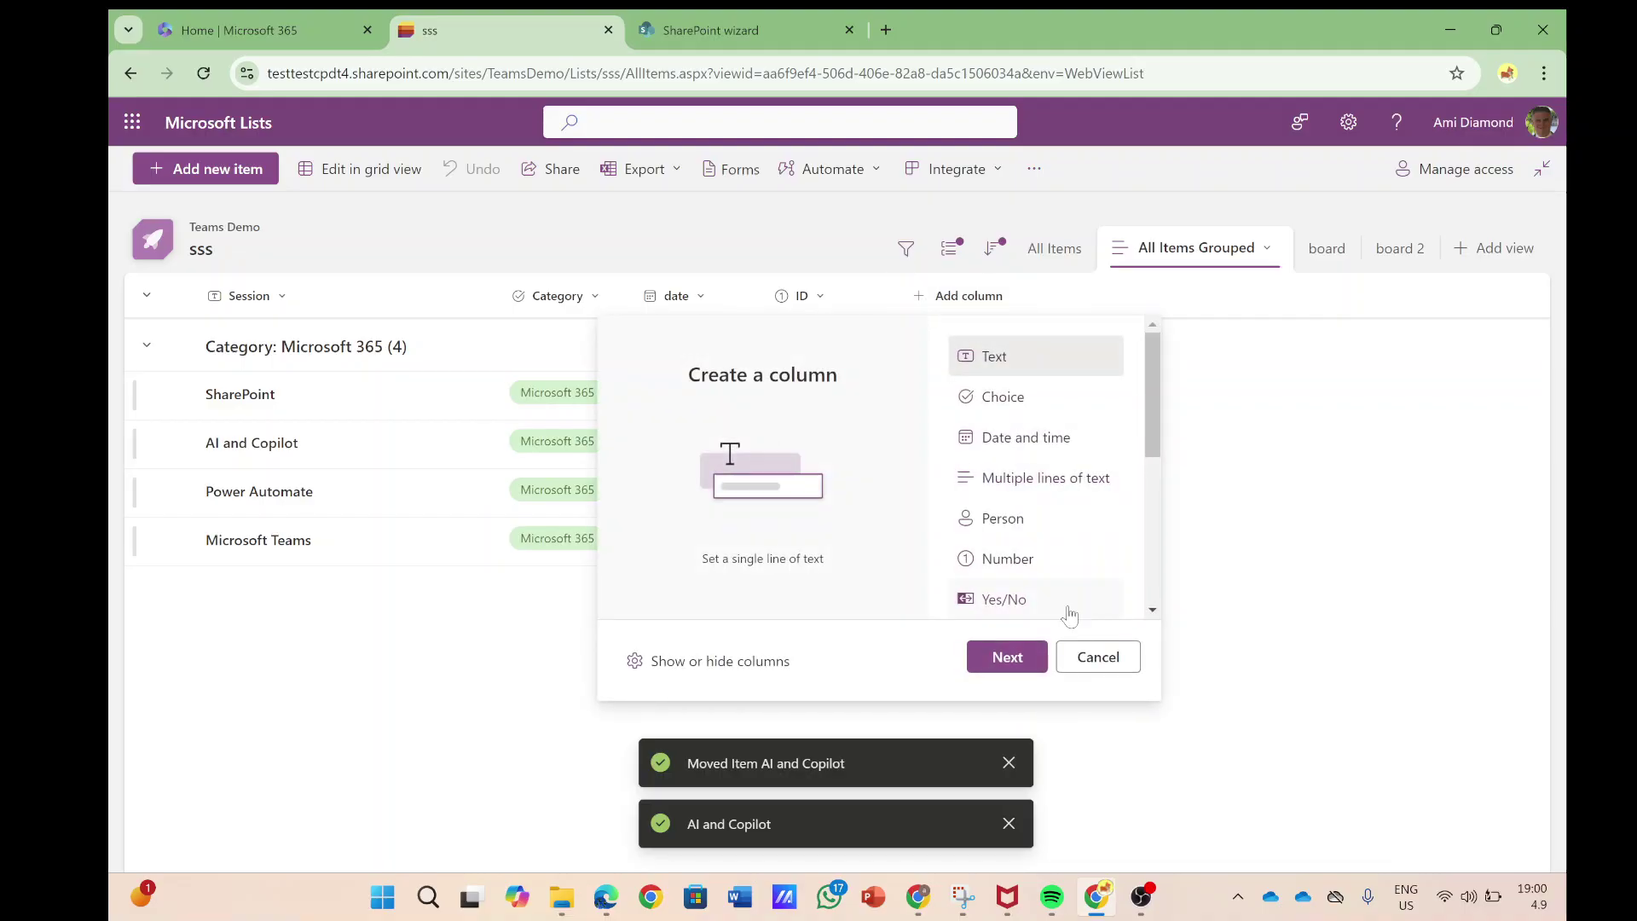
pyautogui.click(1098, 657)
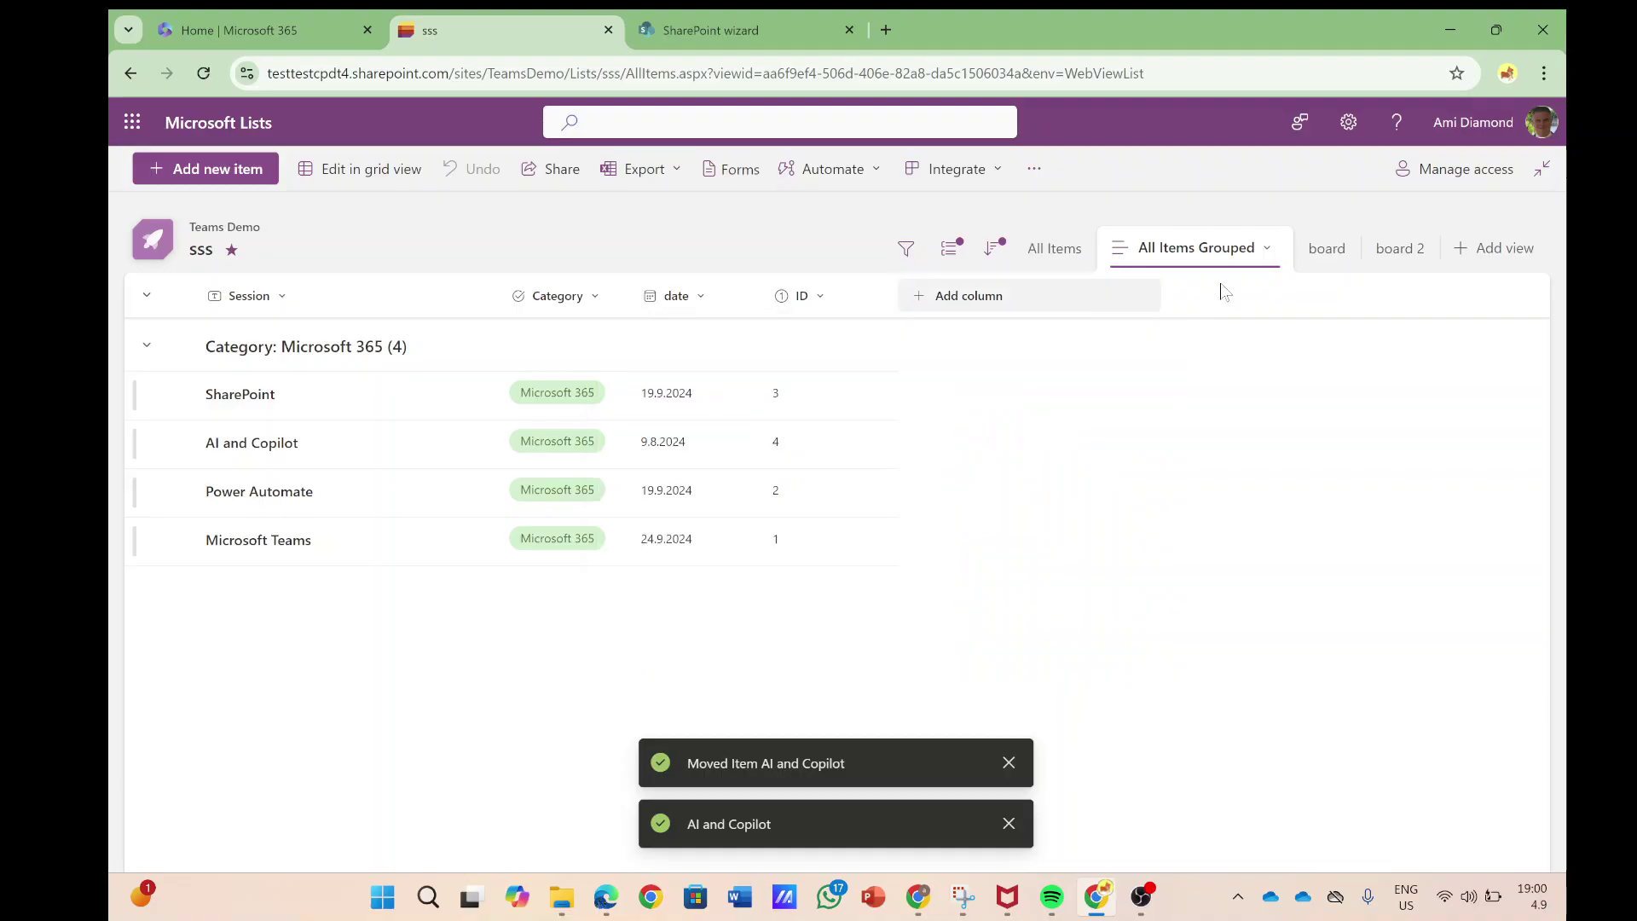
# Create a public board view named "board 333" organized by Category.
pyautogui.click(1483, 249)
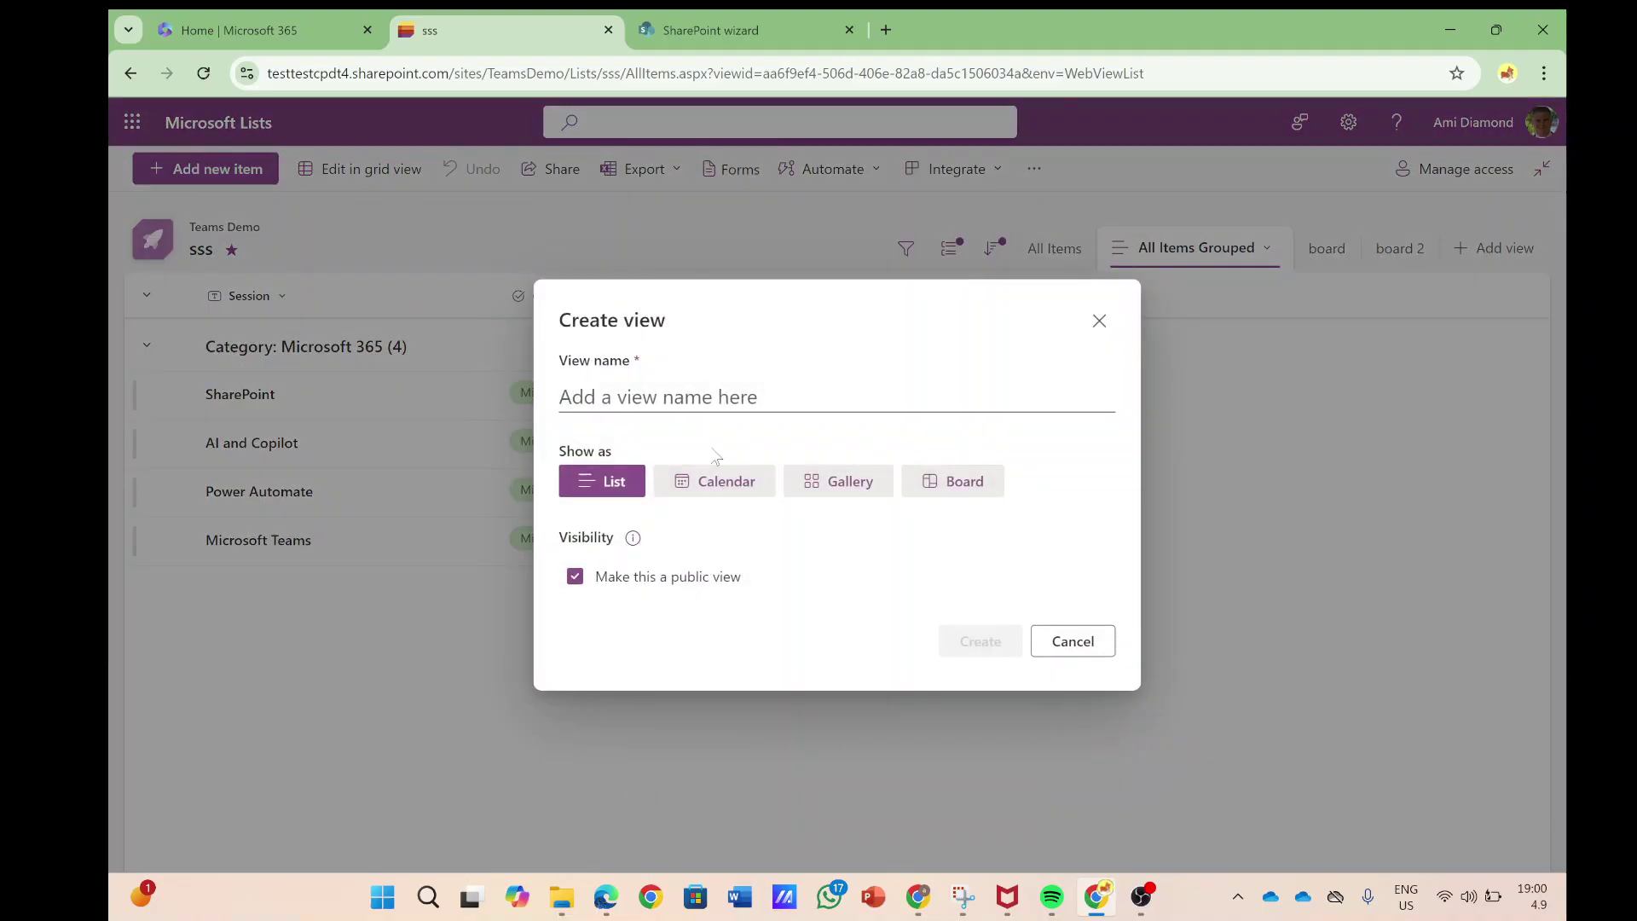
pyautogui.click(682, 405)
pyautogui.write('board')
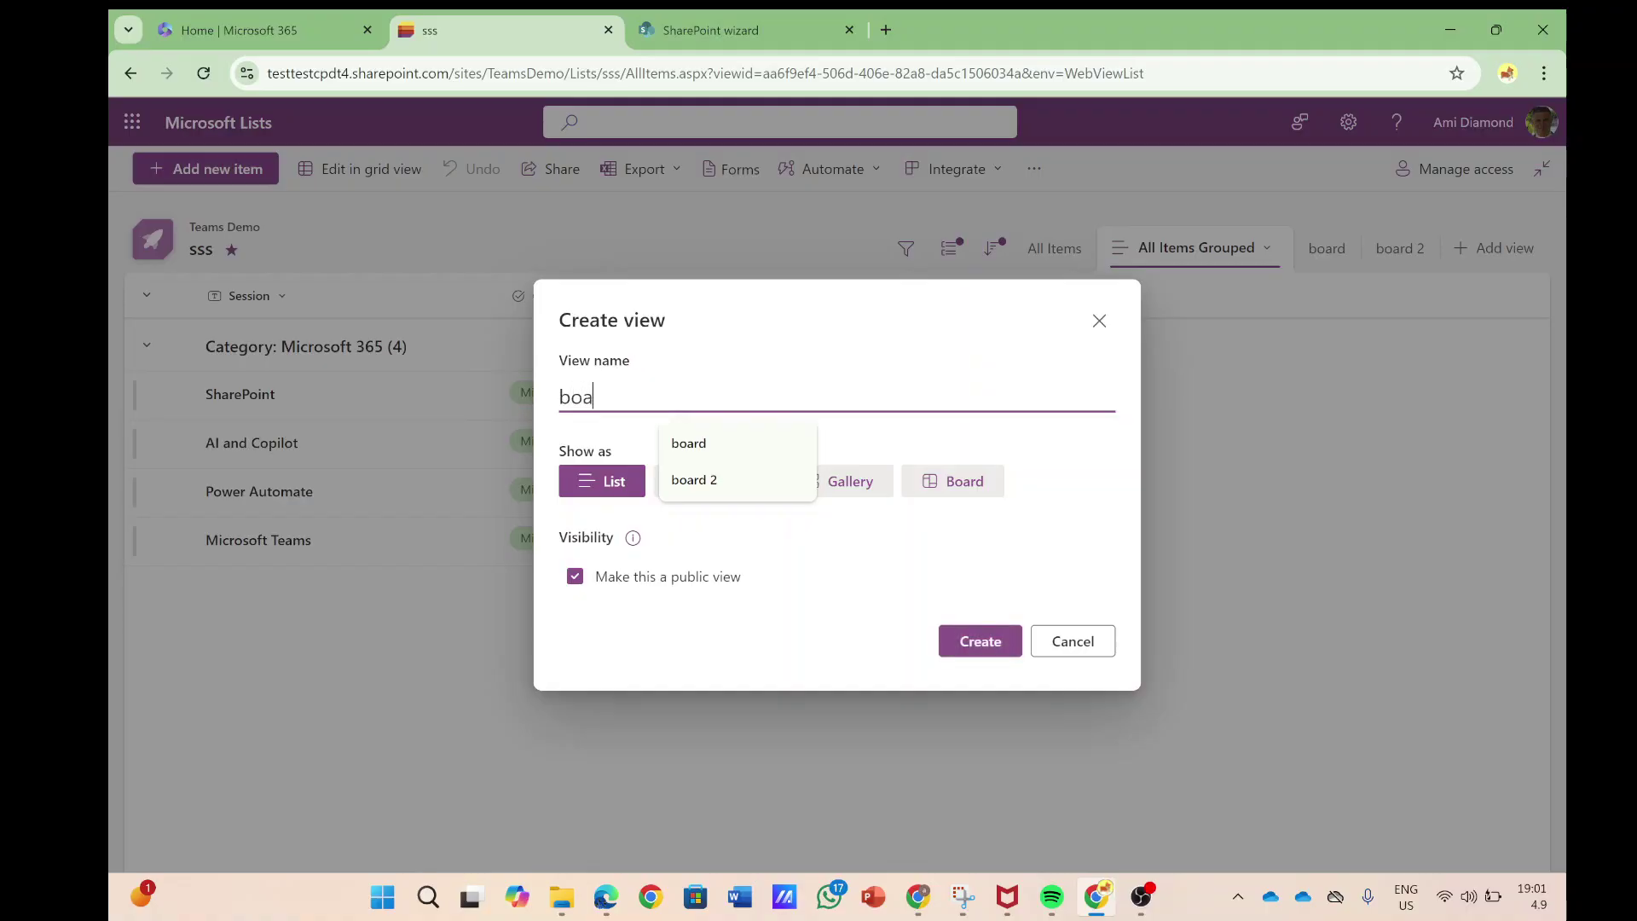
pyautogui.click(964, 483)
pyautogui.click(761, 328)
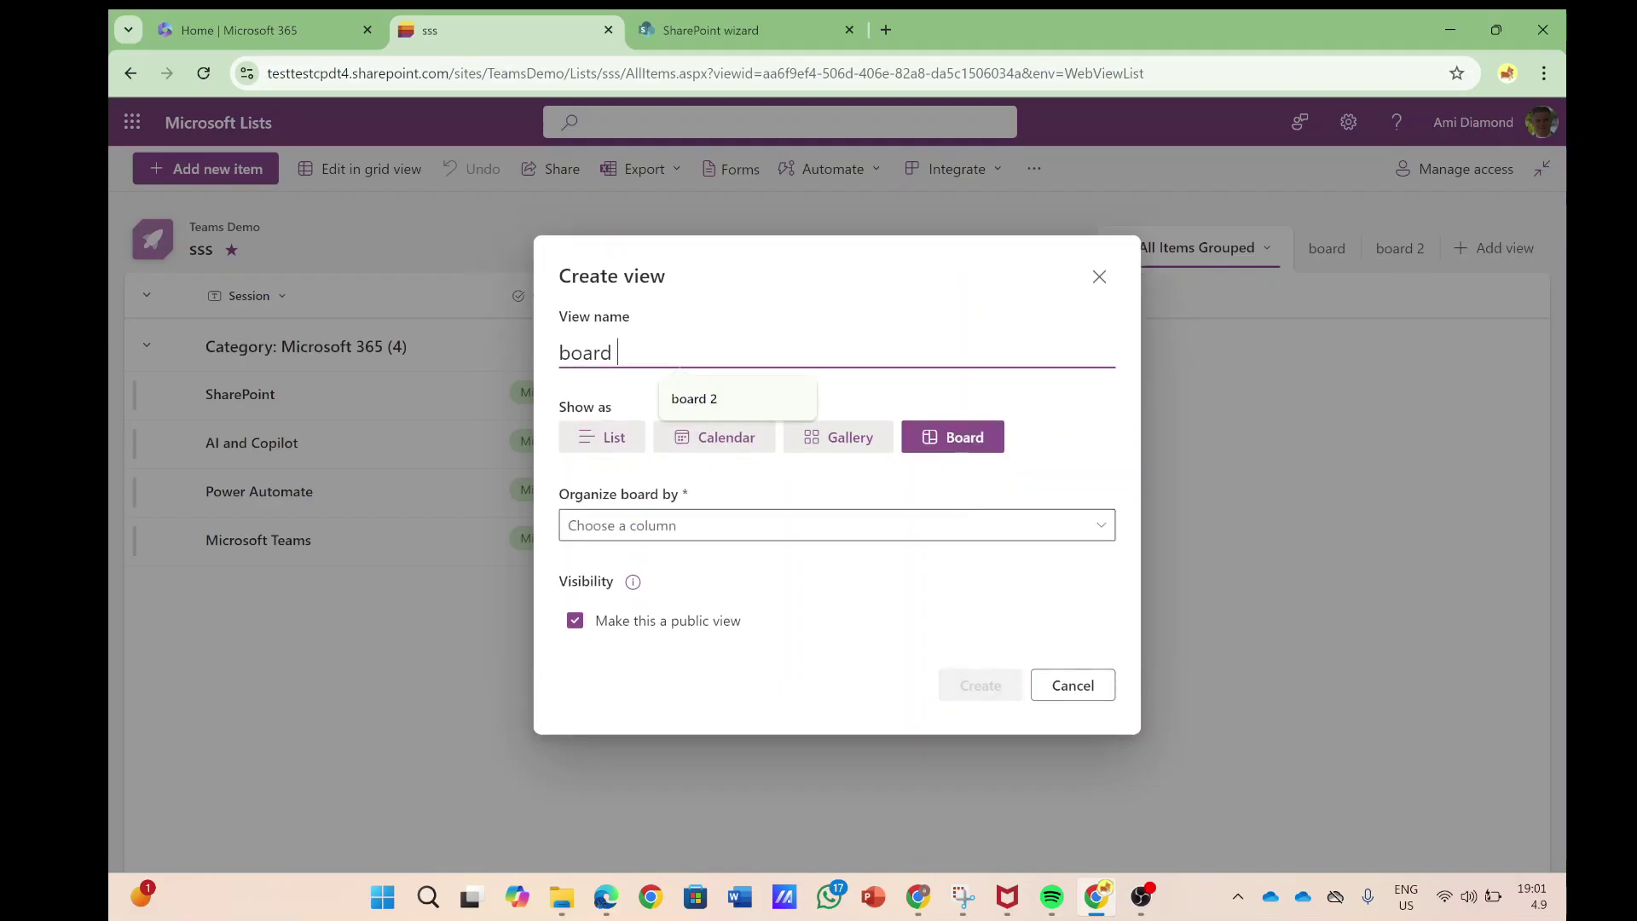
pyautogui.write('333')
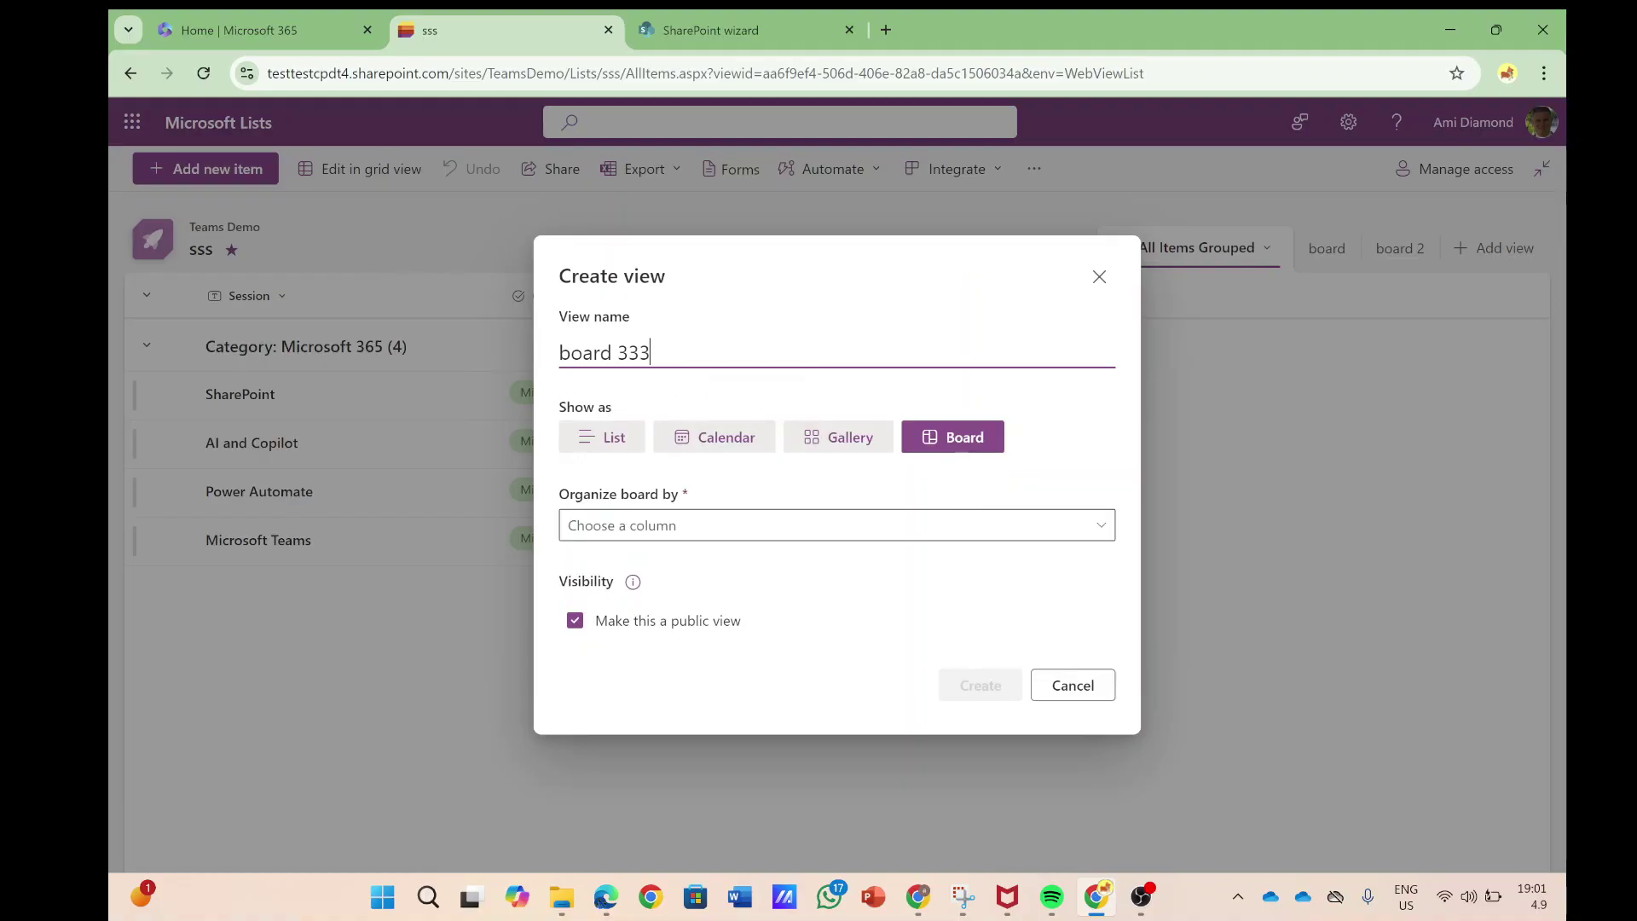
pyautogui.click(695, 528)
pyautogui.click(663, 600)
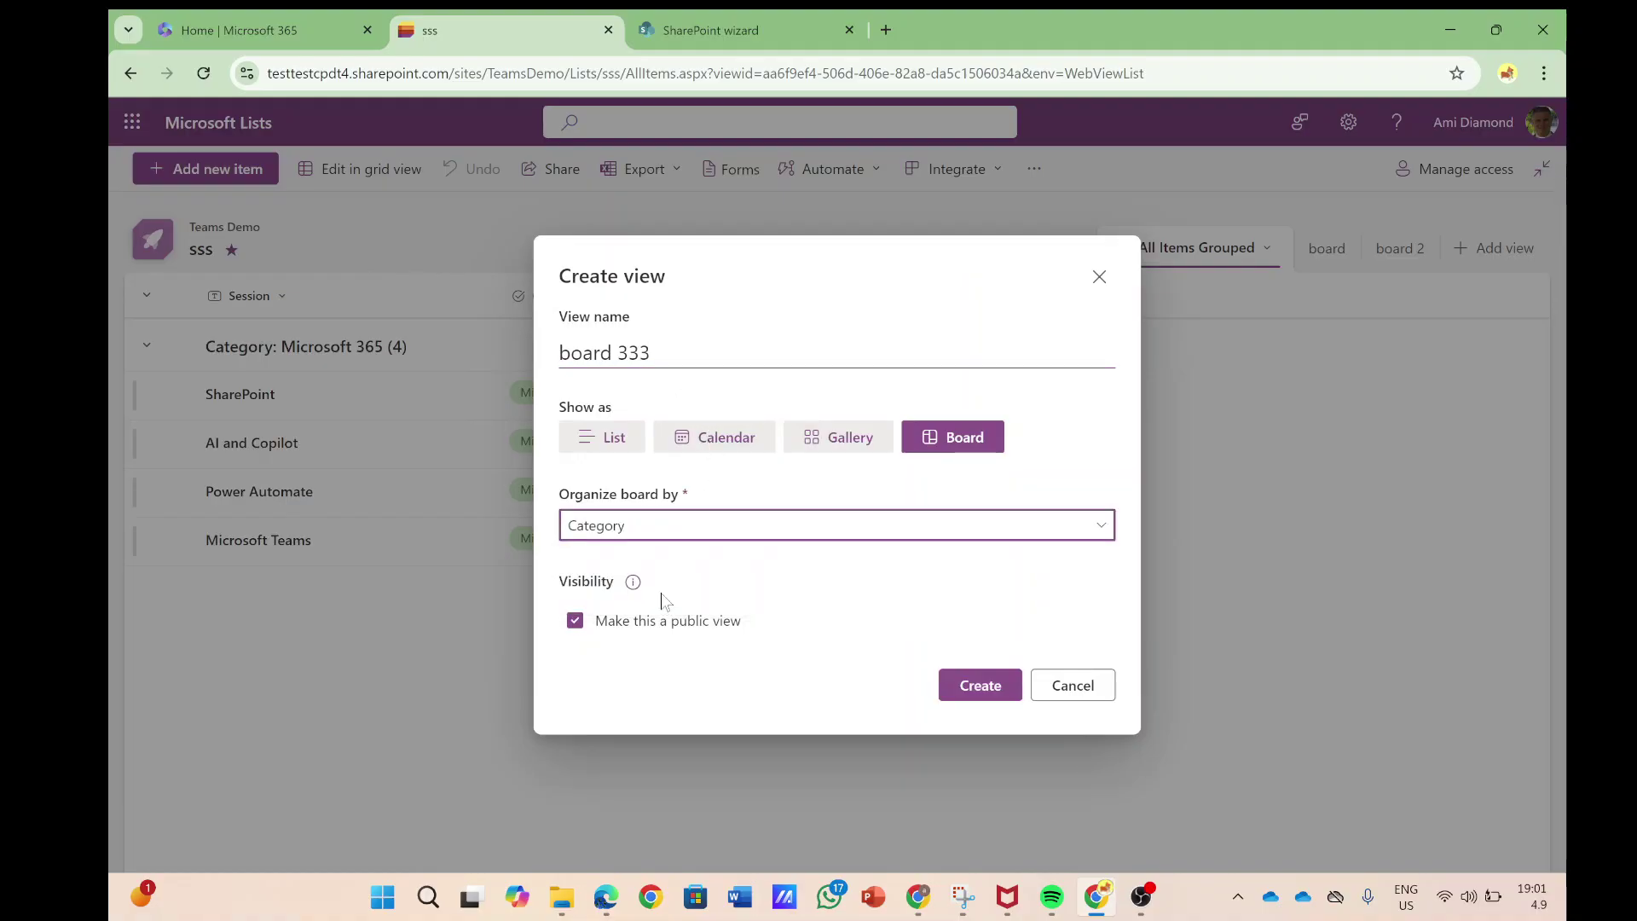
pyautogui.click(989, 691)
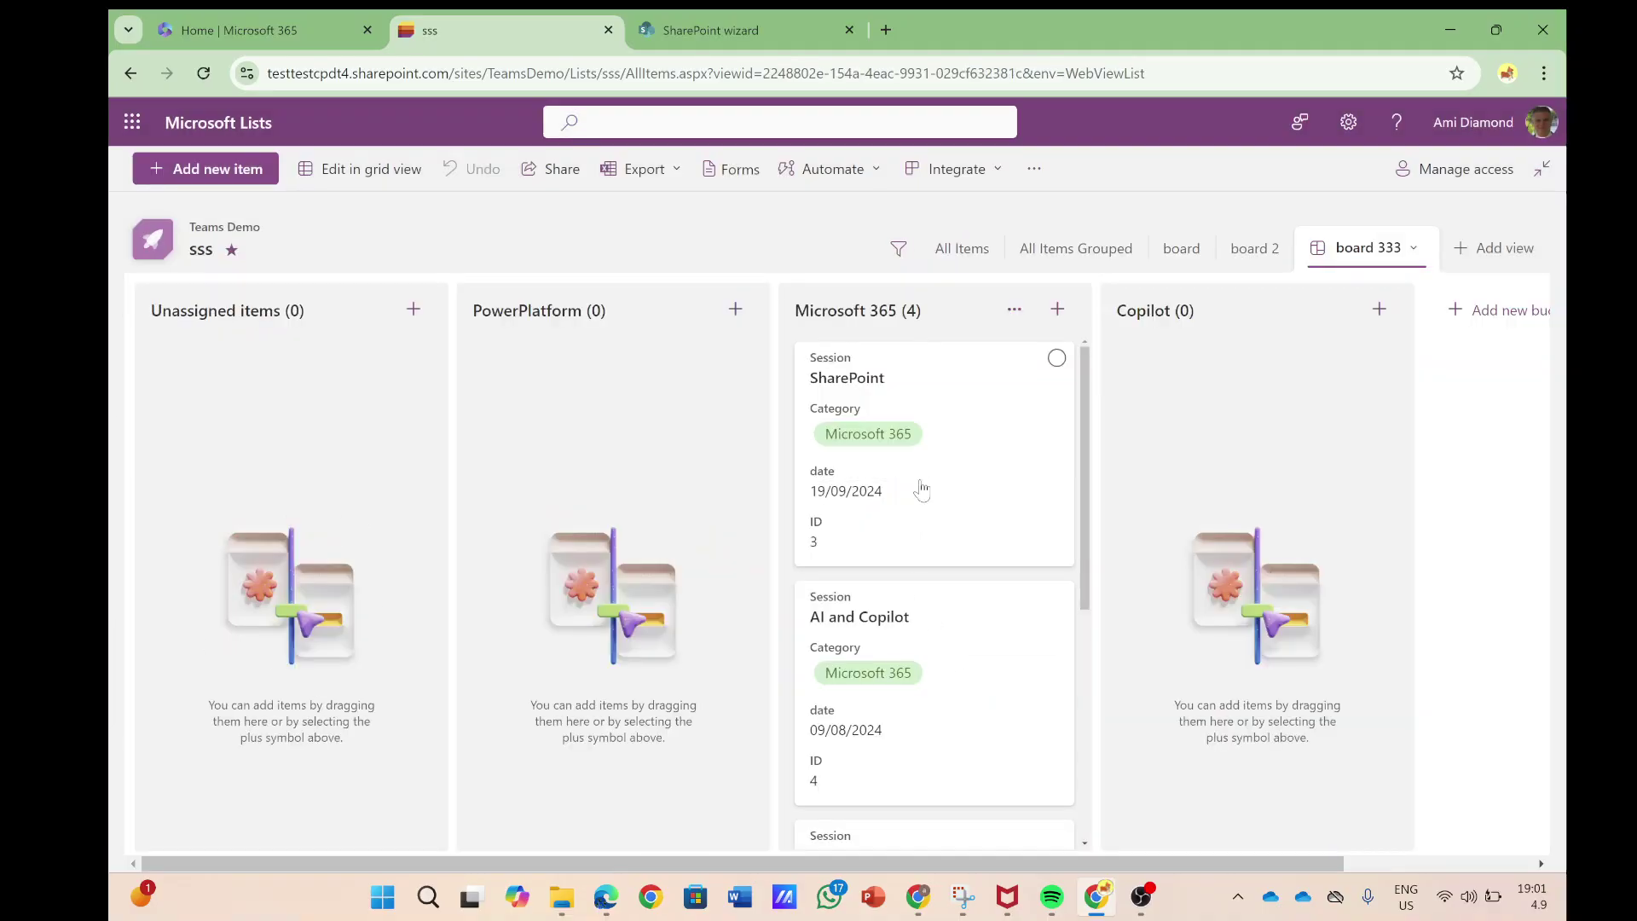
# Move the SharePoint card from the Microsoft 365 bucket to the PowerPlatform bucket.
pyautogui.moveTo(967, 379); pyautogui.dragTo(664, 428)
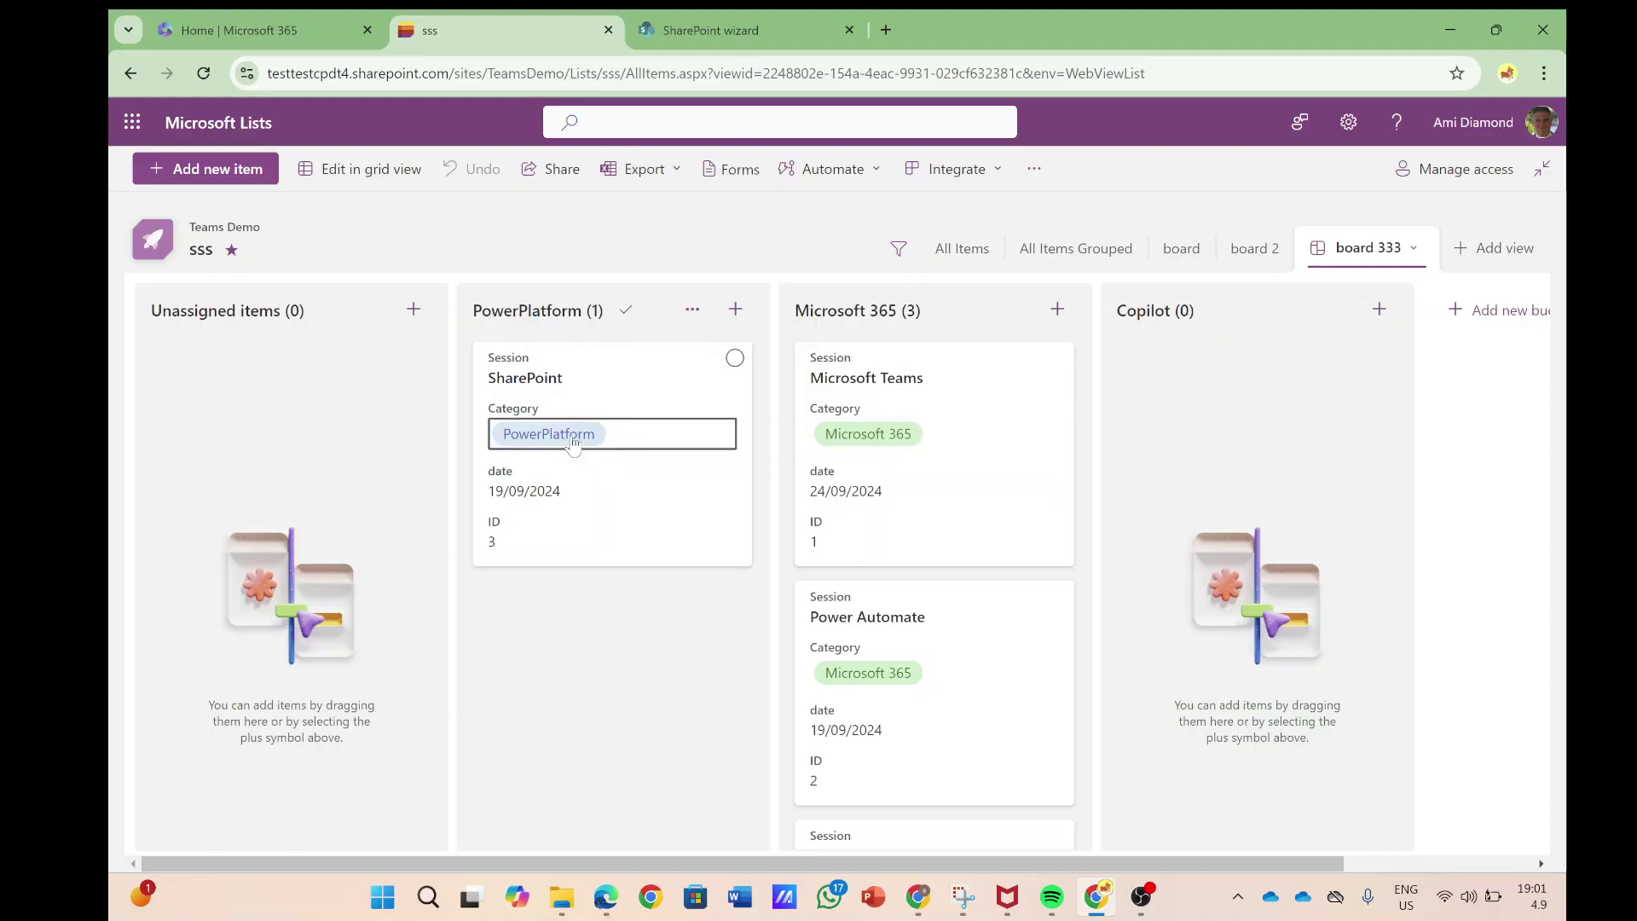
# Move the Microsoft Teams card from the Microsoft 365 bucket to Unassigned items, and from there to the Copilot bucket.
pyautogui.moveTo(926, 393); pyautogui.dragTo(384, 417)
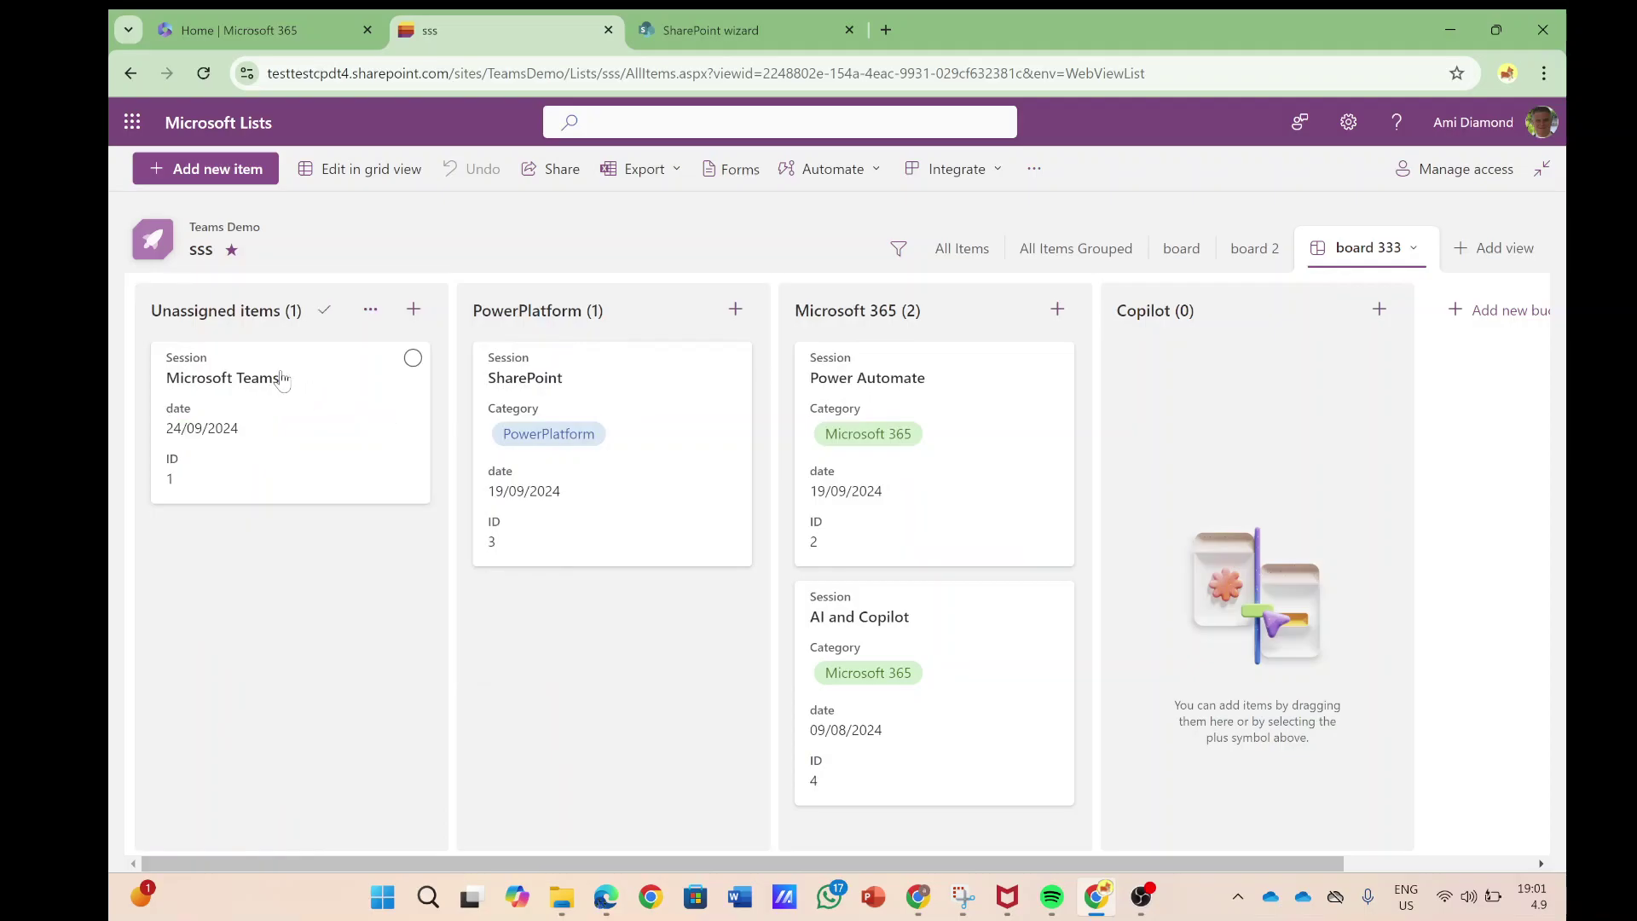
pyautogui.moveTo(290, 375); pyautogui.dragTo(1233, 445)
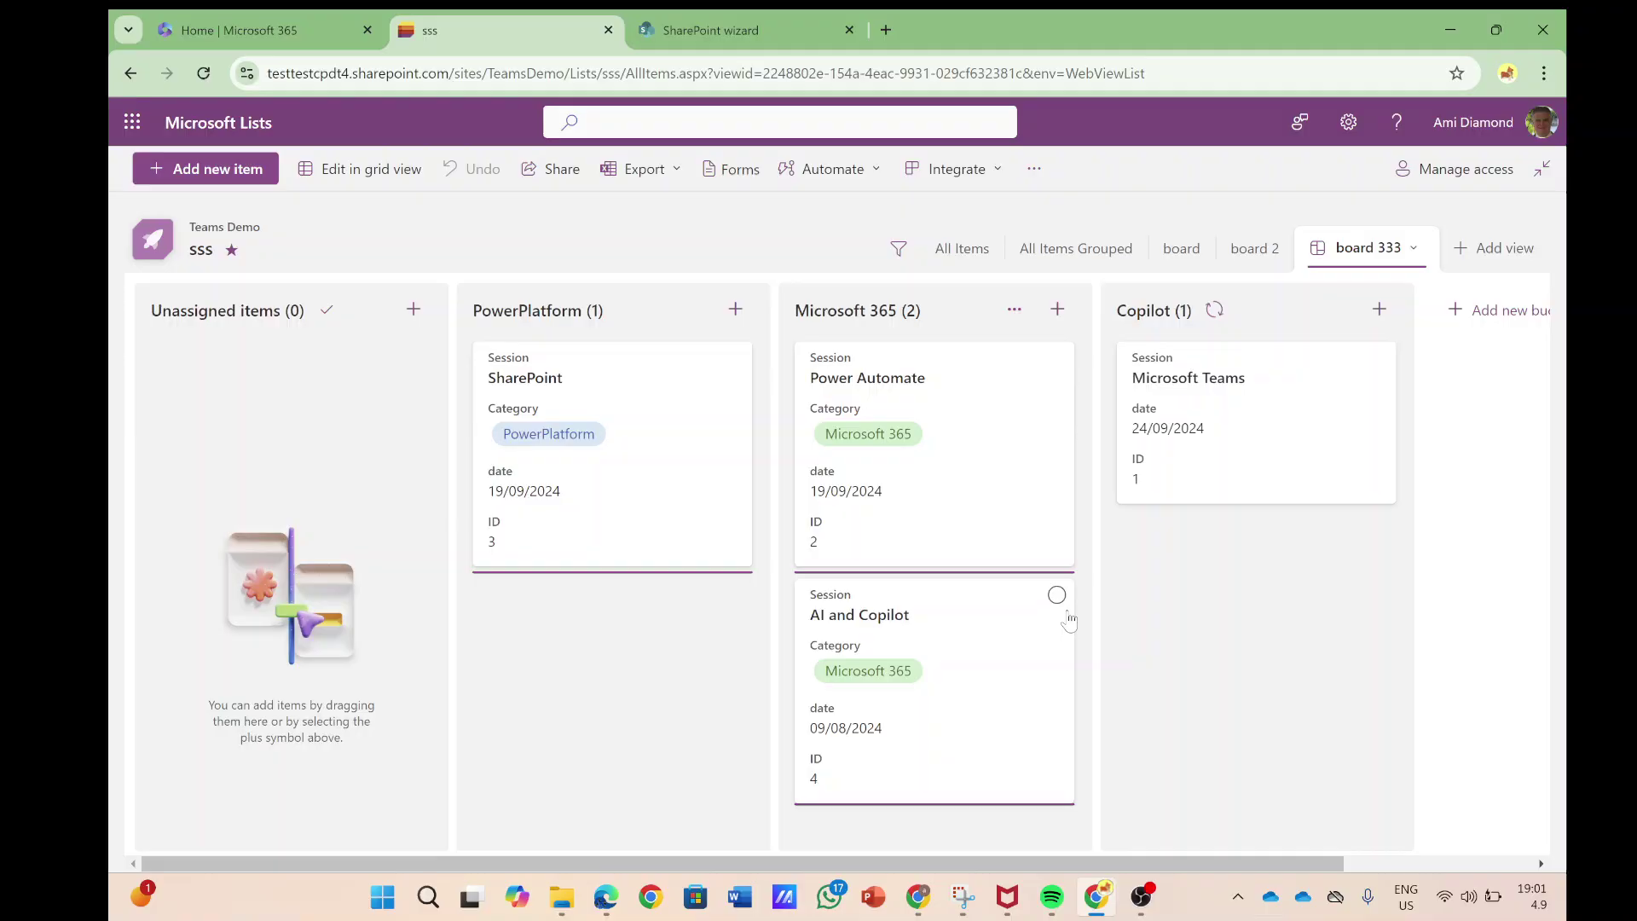
# Hide the Copilot bucket on the board.
pyautogui.click(1017, 312)
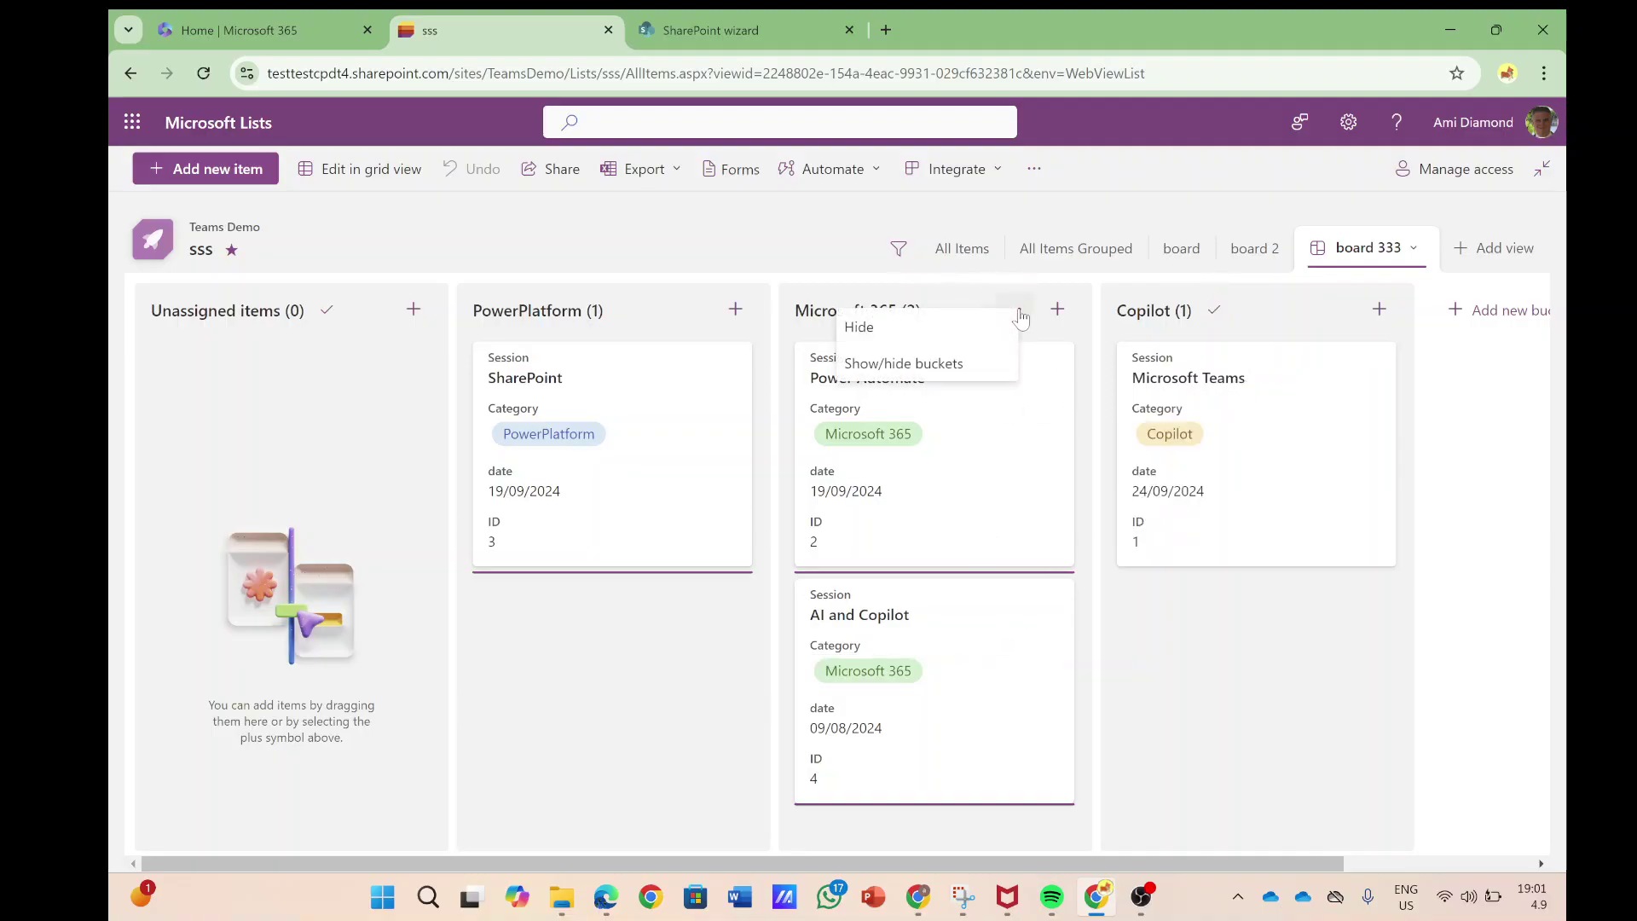
pyautogui.click(966, 377)
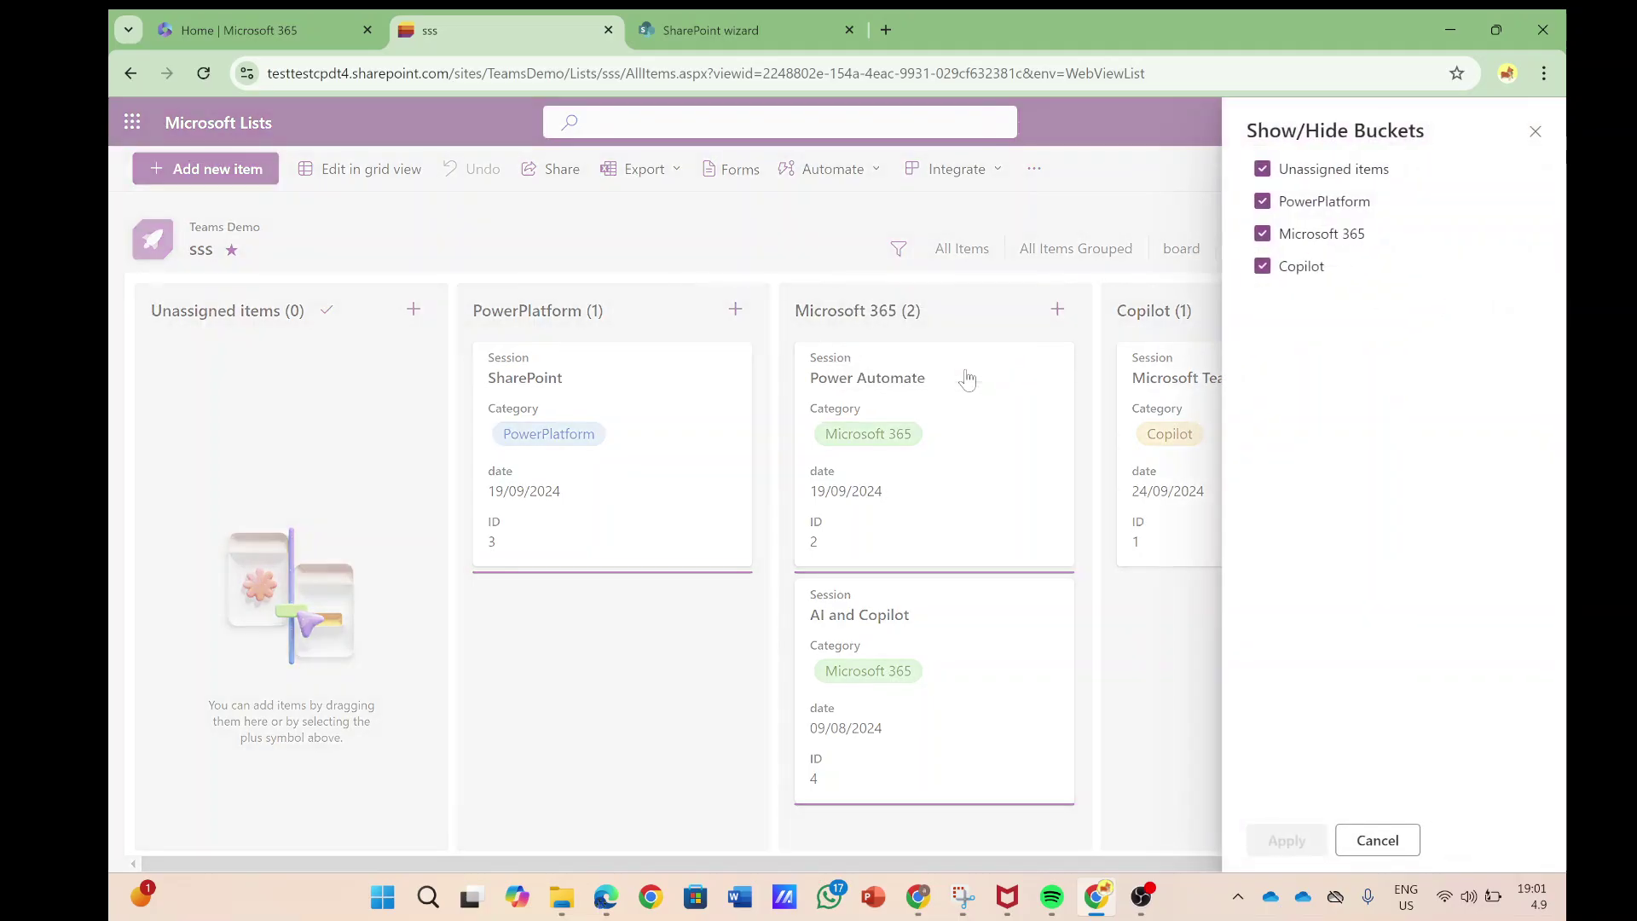
pyautogui.click(1261, 269)
pyautogui.click(1283, 840)
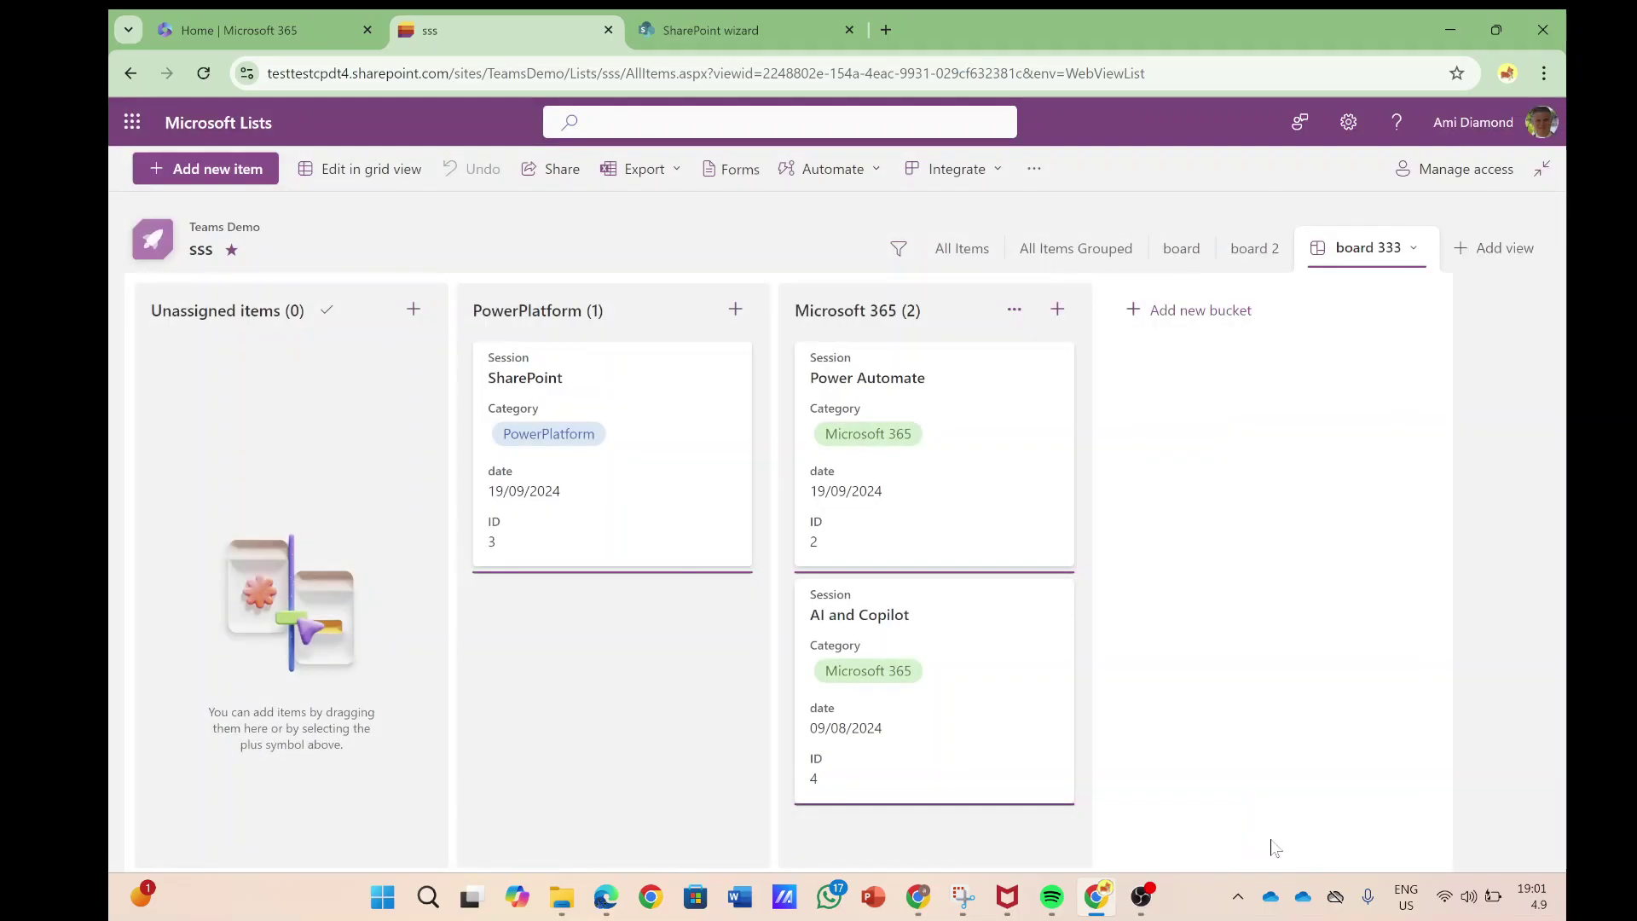
# Show the hidden Copilot bucket on the board again.
pyautogui.click(1014, 310)
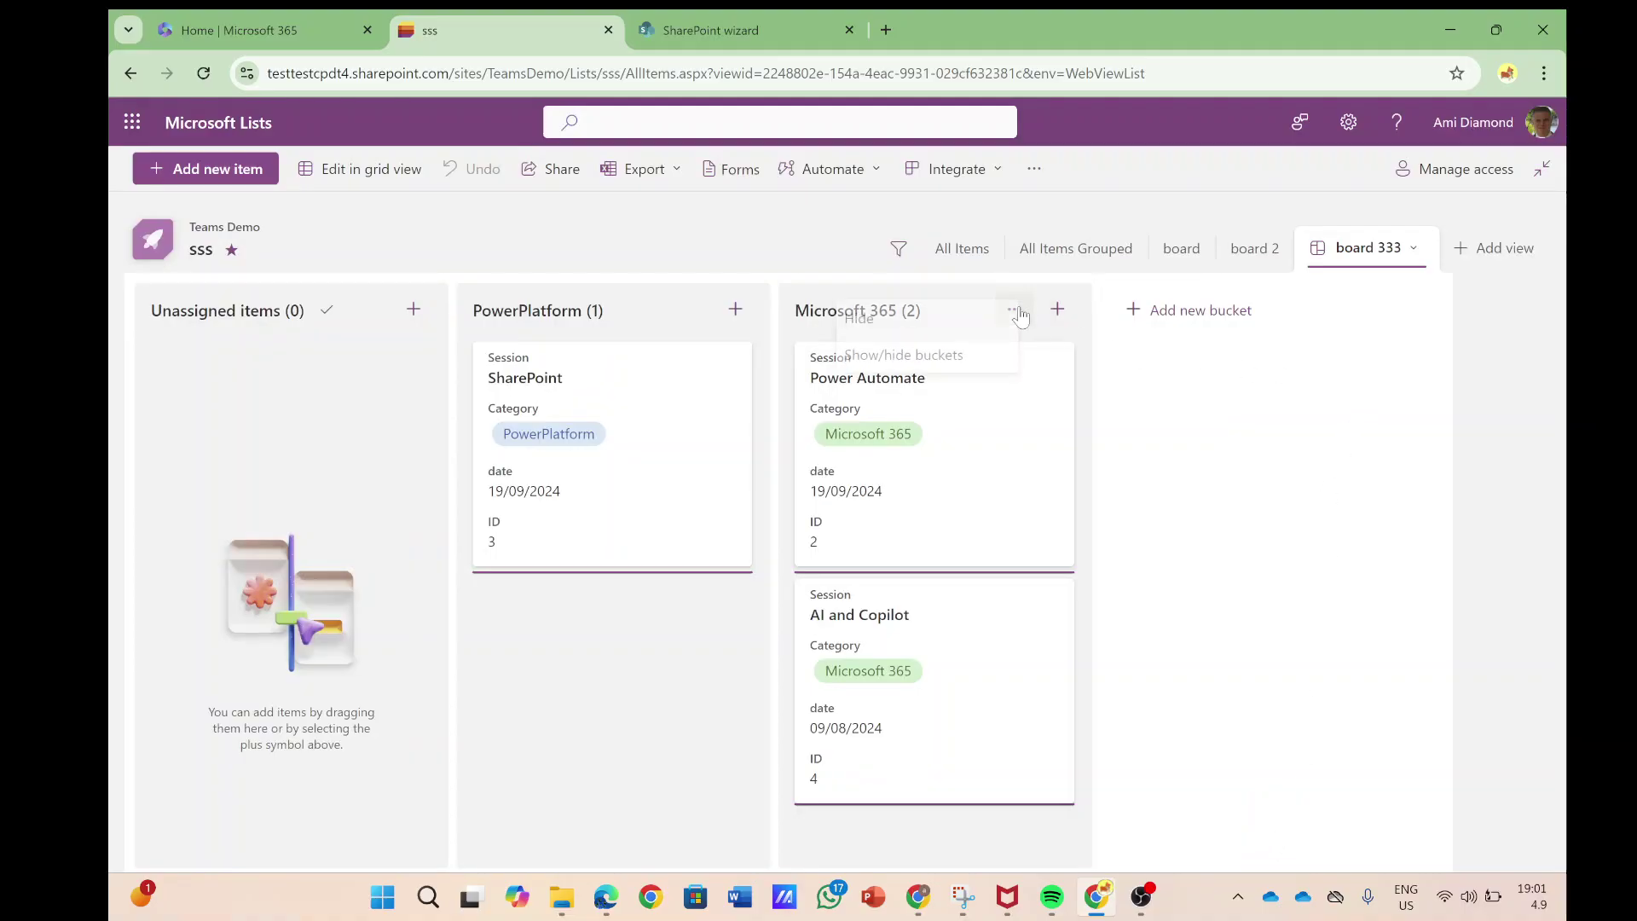
pyautogui.click(975, 368)
pyautogui.click(1263, 268)
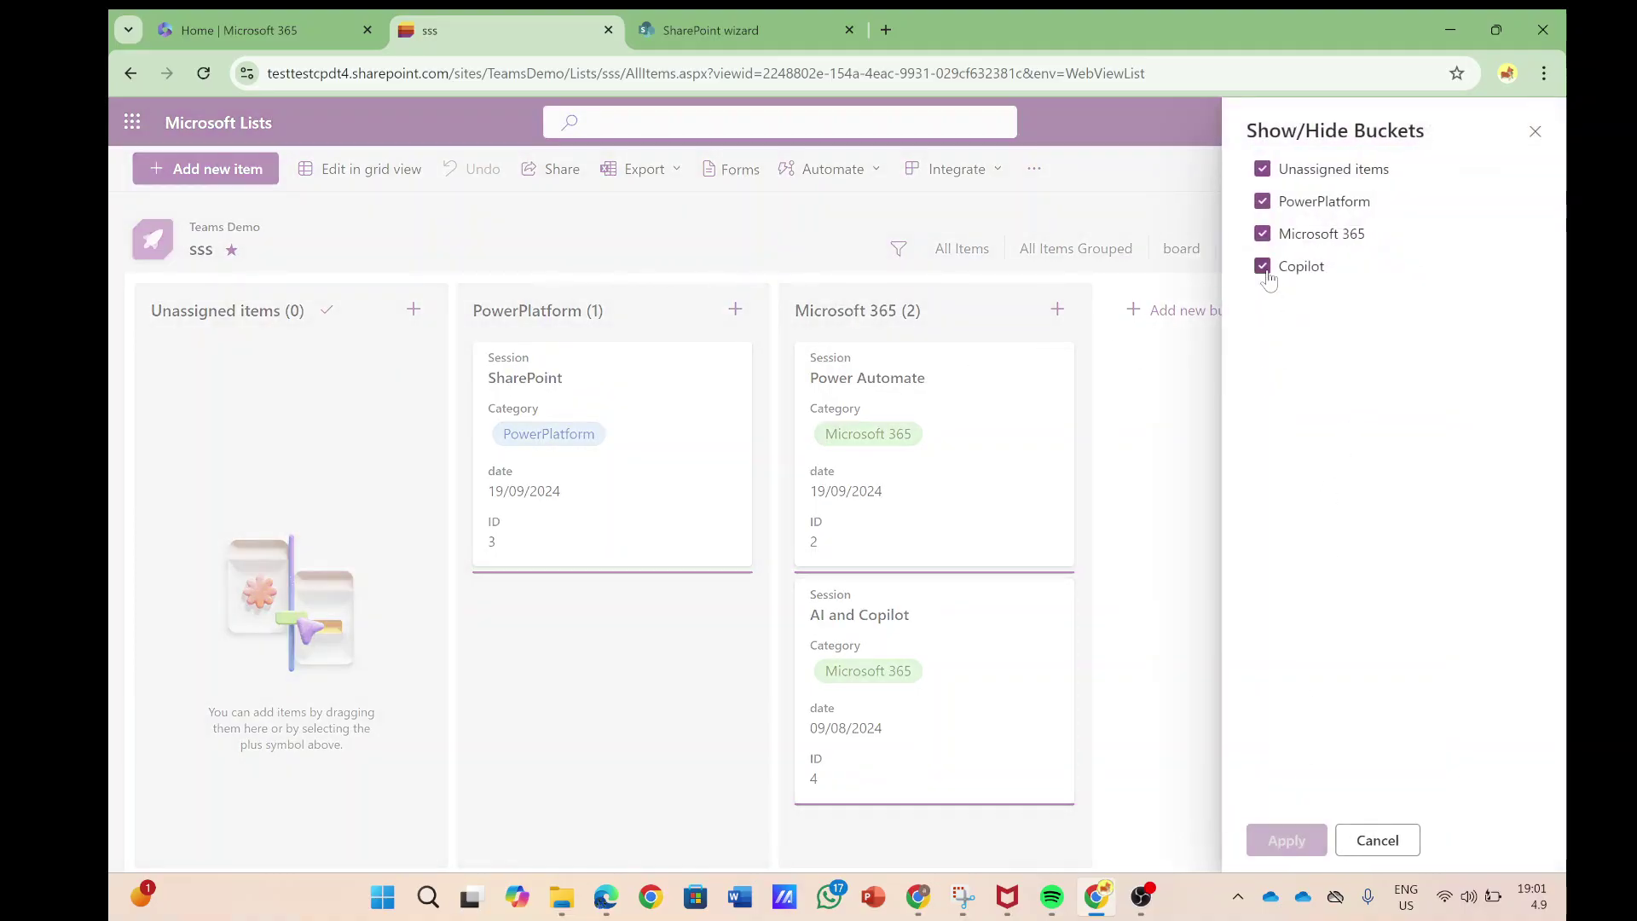
pyautogui.click(1283, 840)
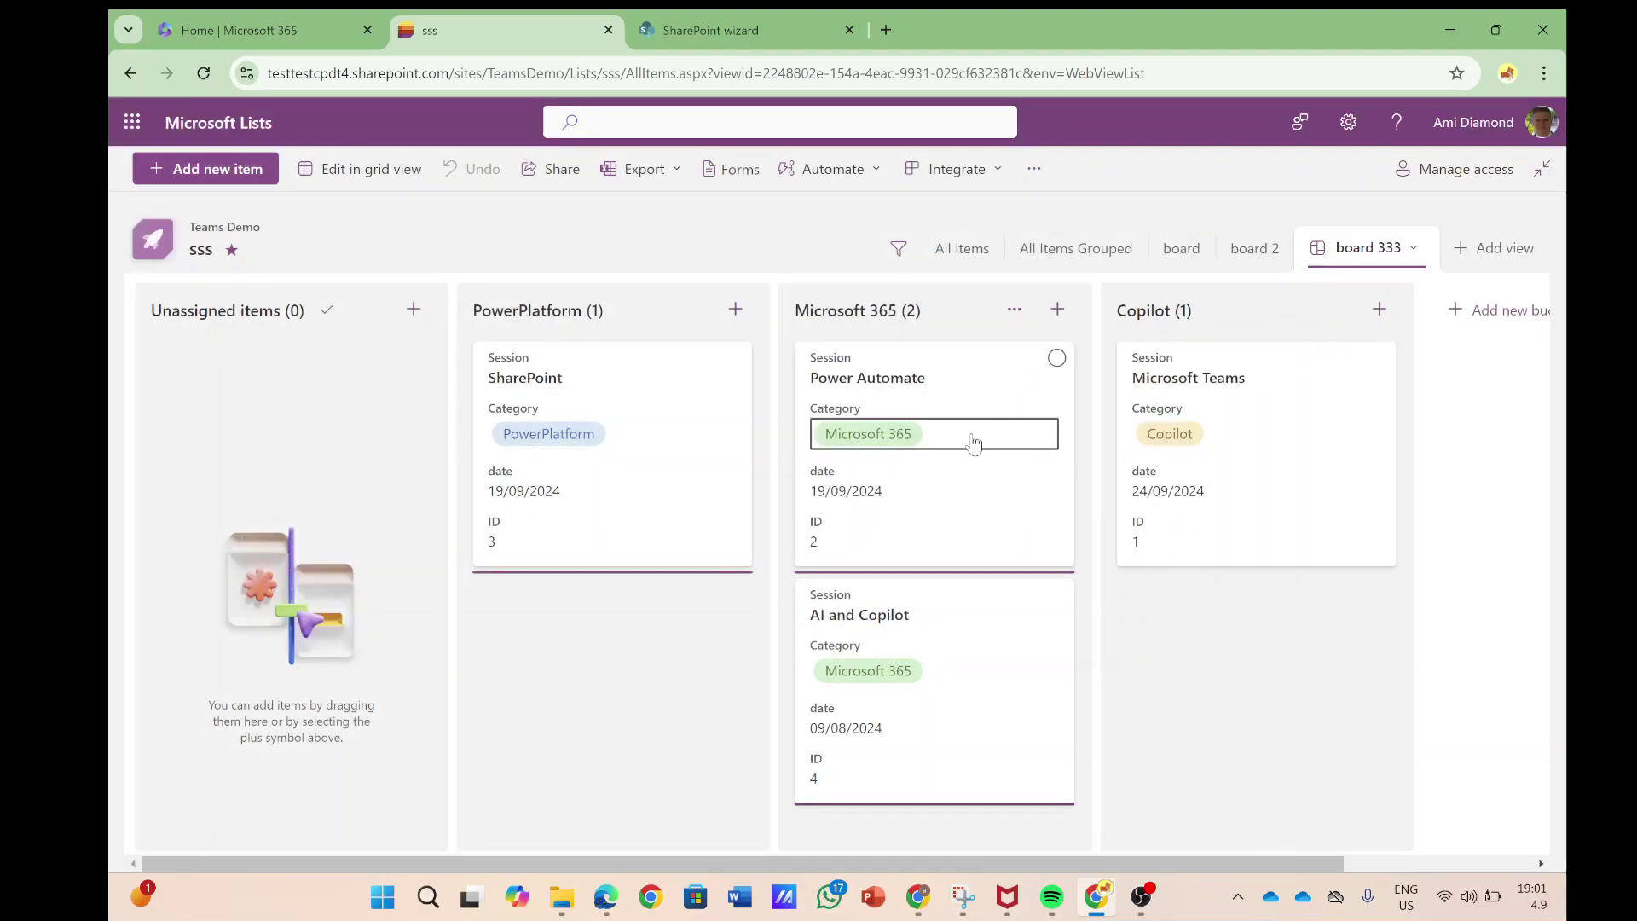
# Change the Power Automate card's category to Copilot directly on the card.
pyautogui.click(928, 444)
pyautogui.click(908, 522)
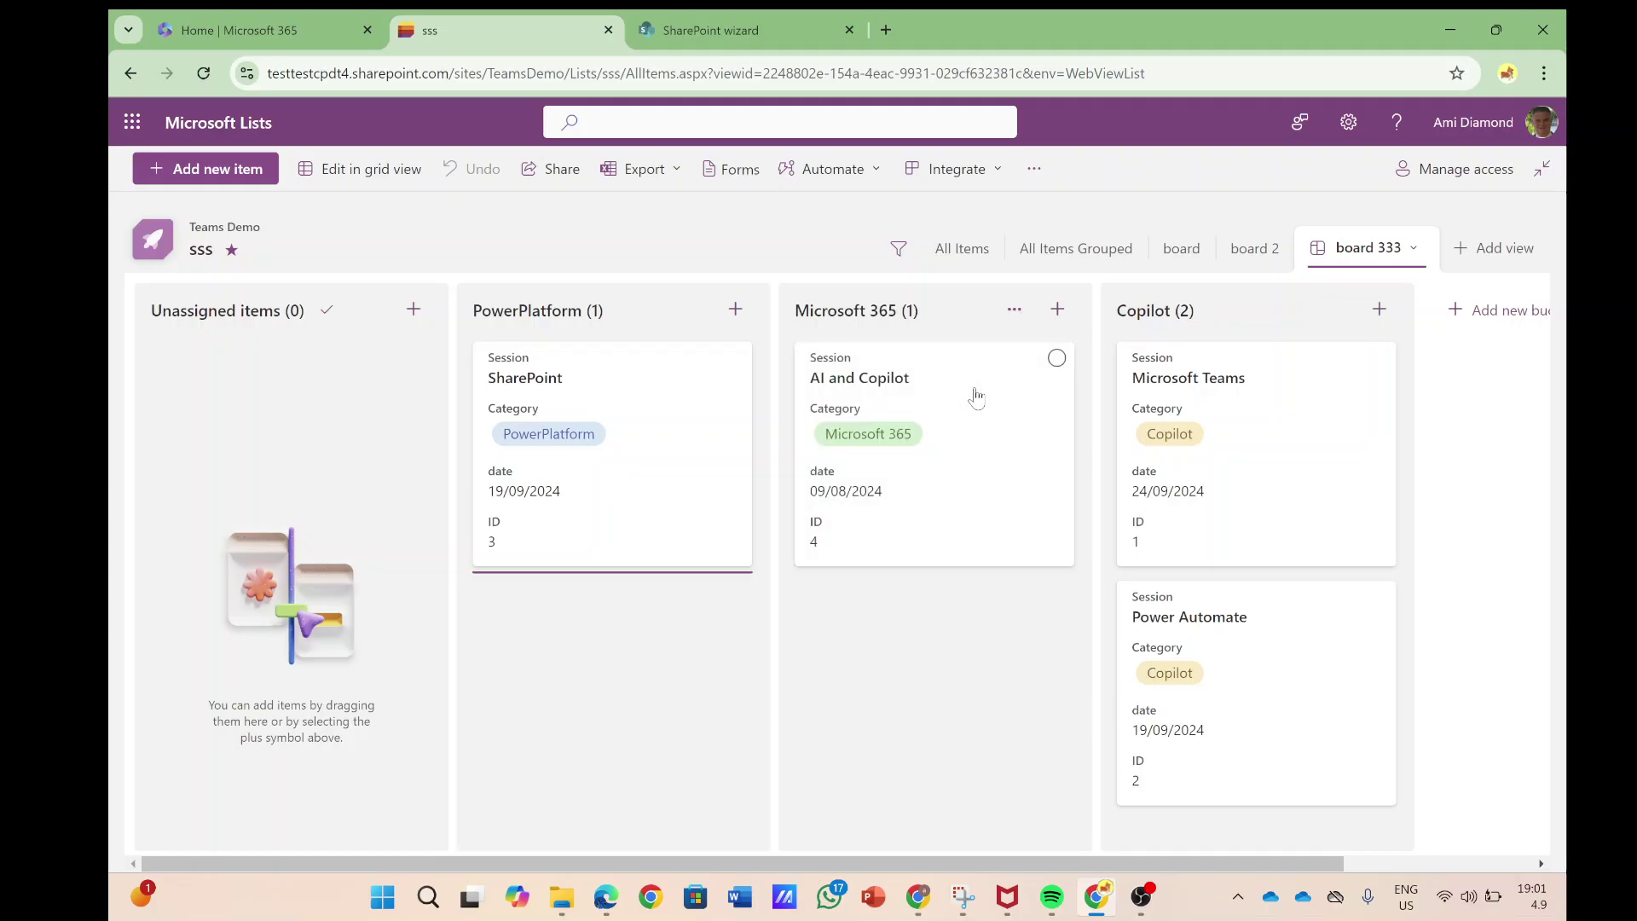
pyautogui.click(977, 397)
pyautogui.click(977, 397)
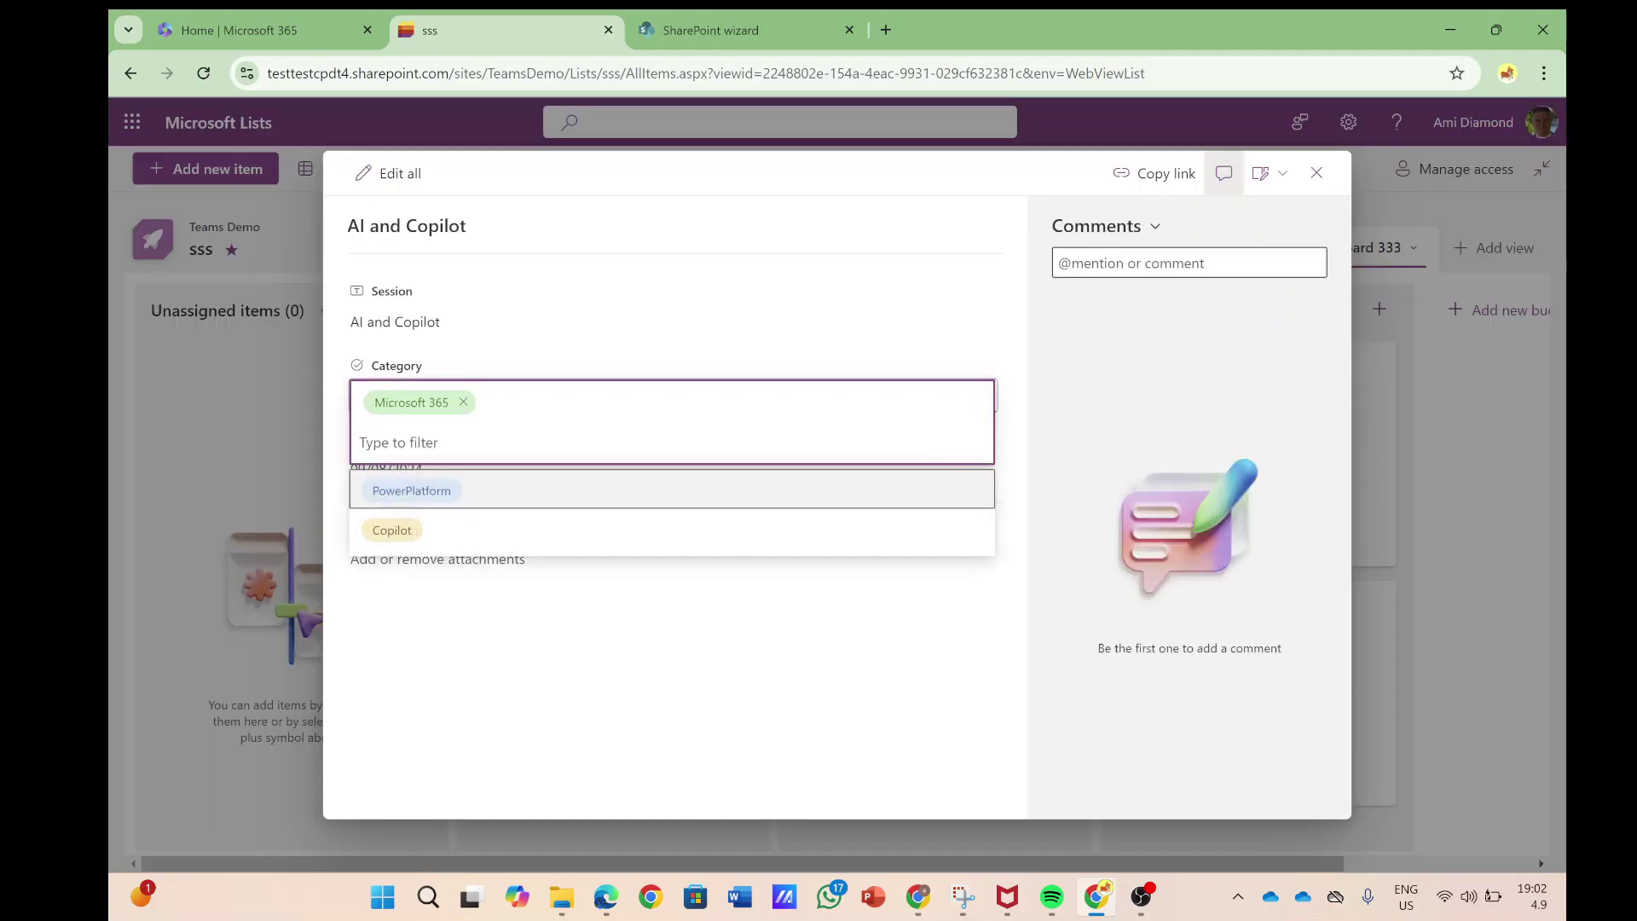
pyautogui.click(1316, 175)
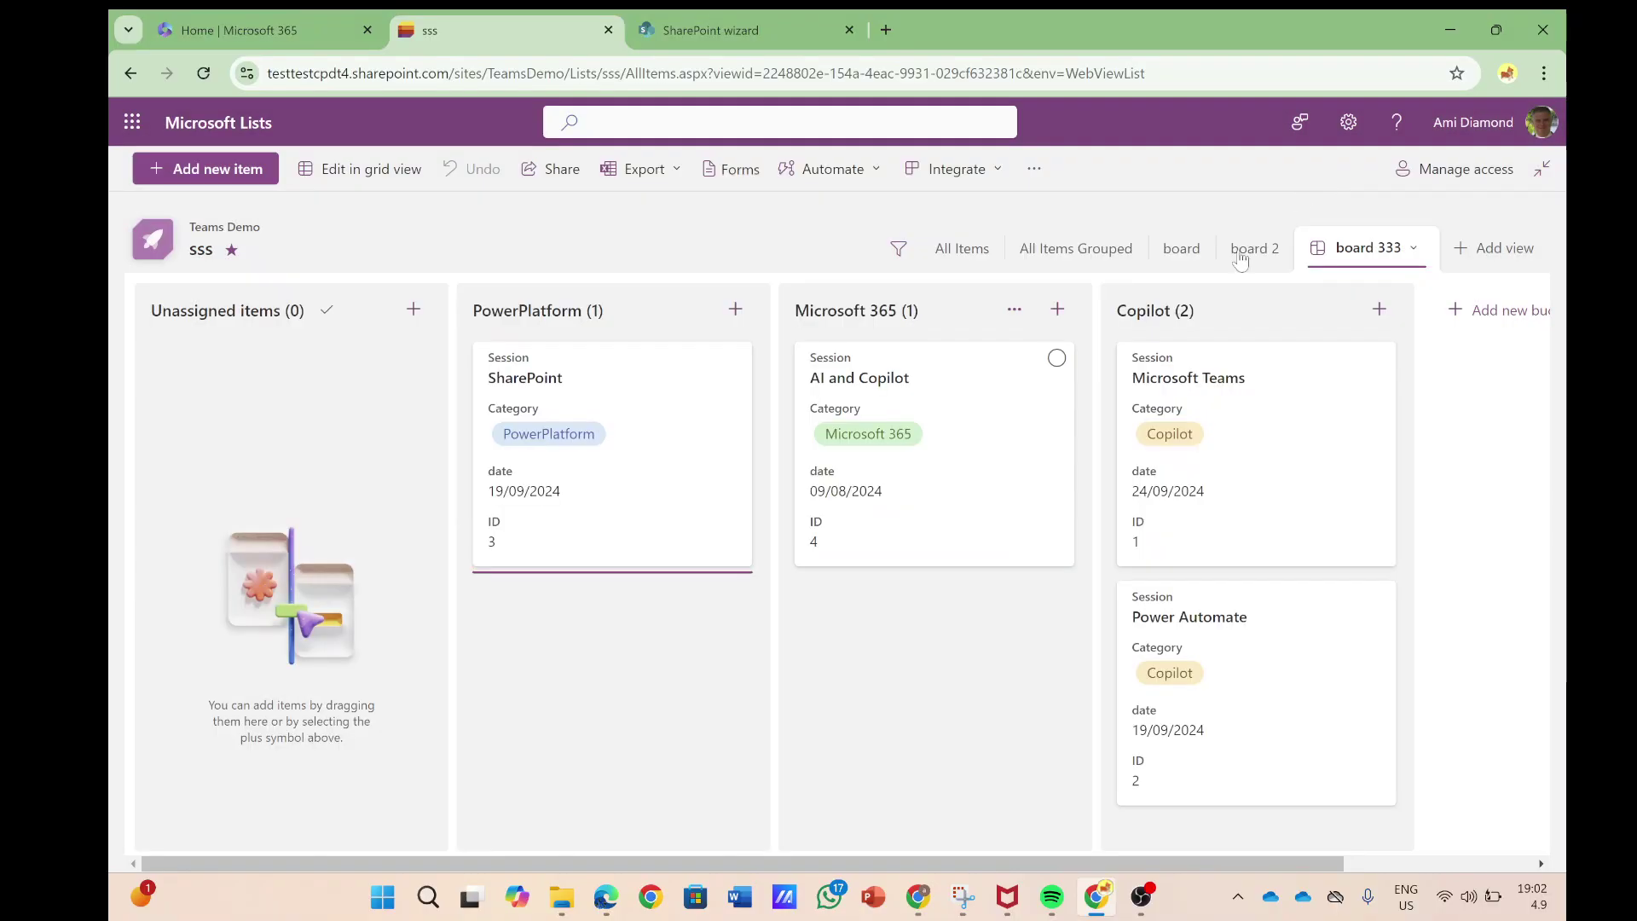
# Set the AI and Copilot card's date to 21/08/2024 and the Microsoft Teams card's date to 27/09/2024.
pyautogui.click(887, 495)
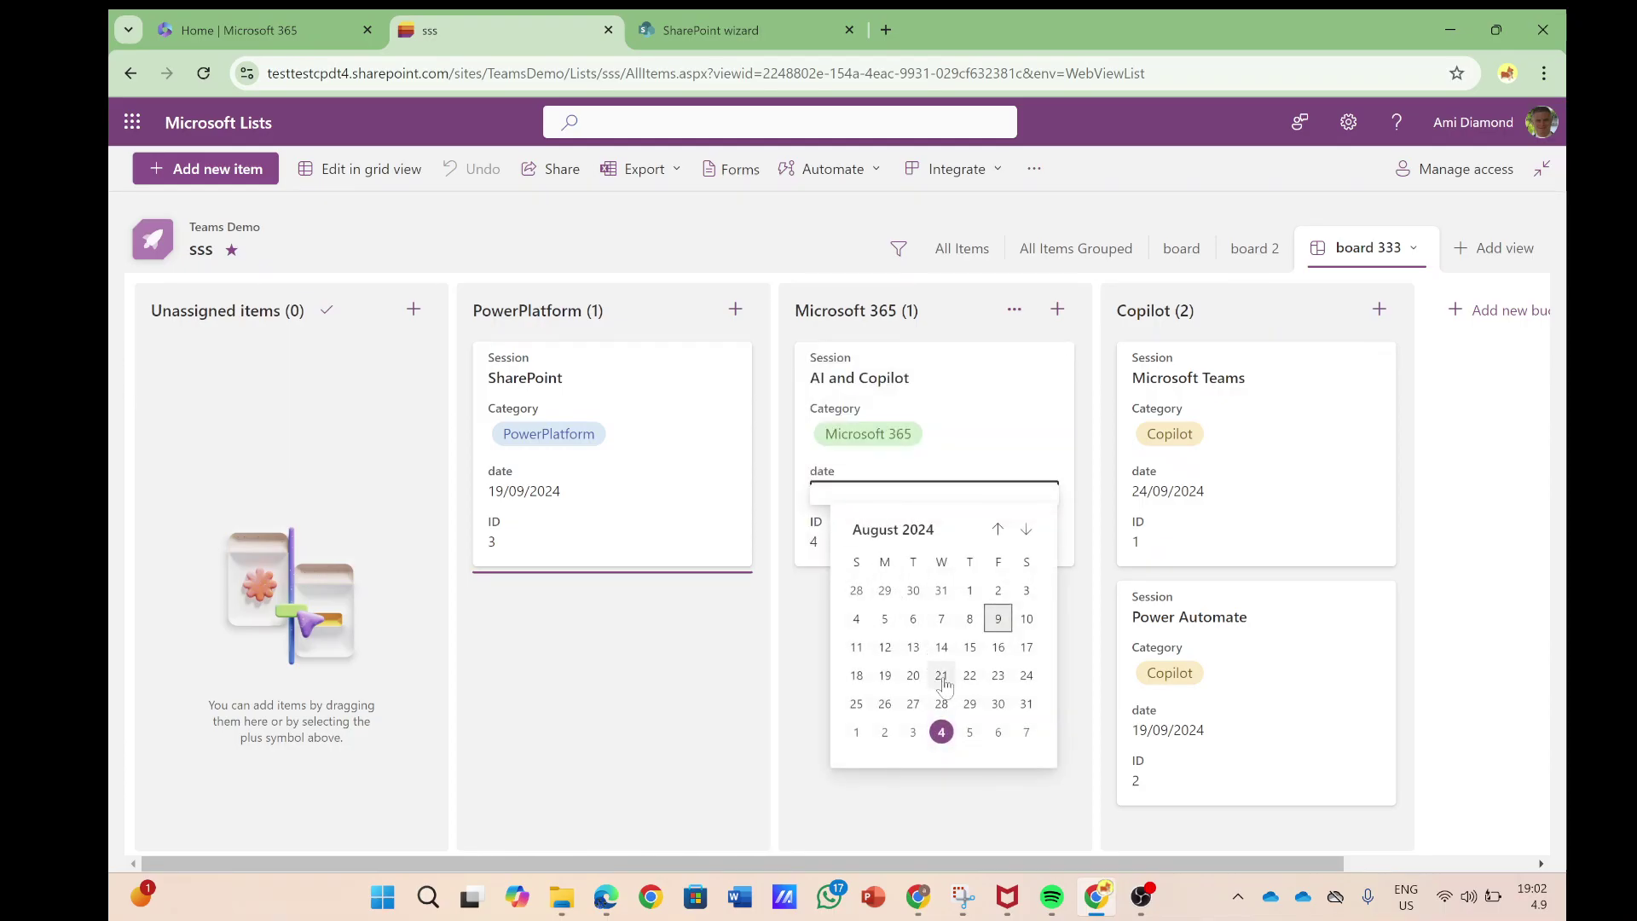
pyautogui.click(947, 682)
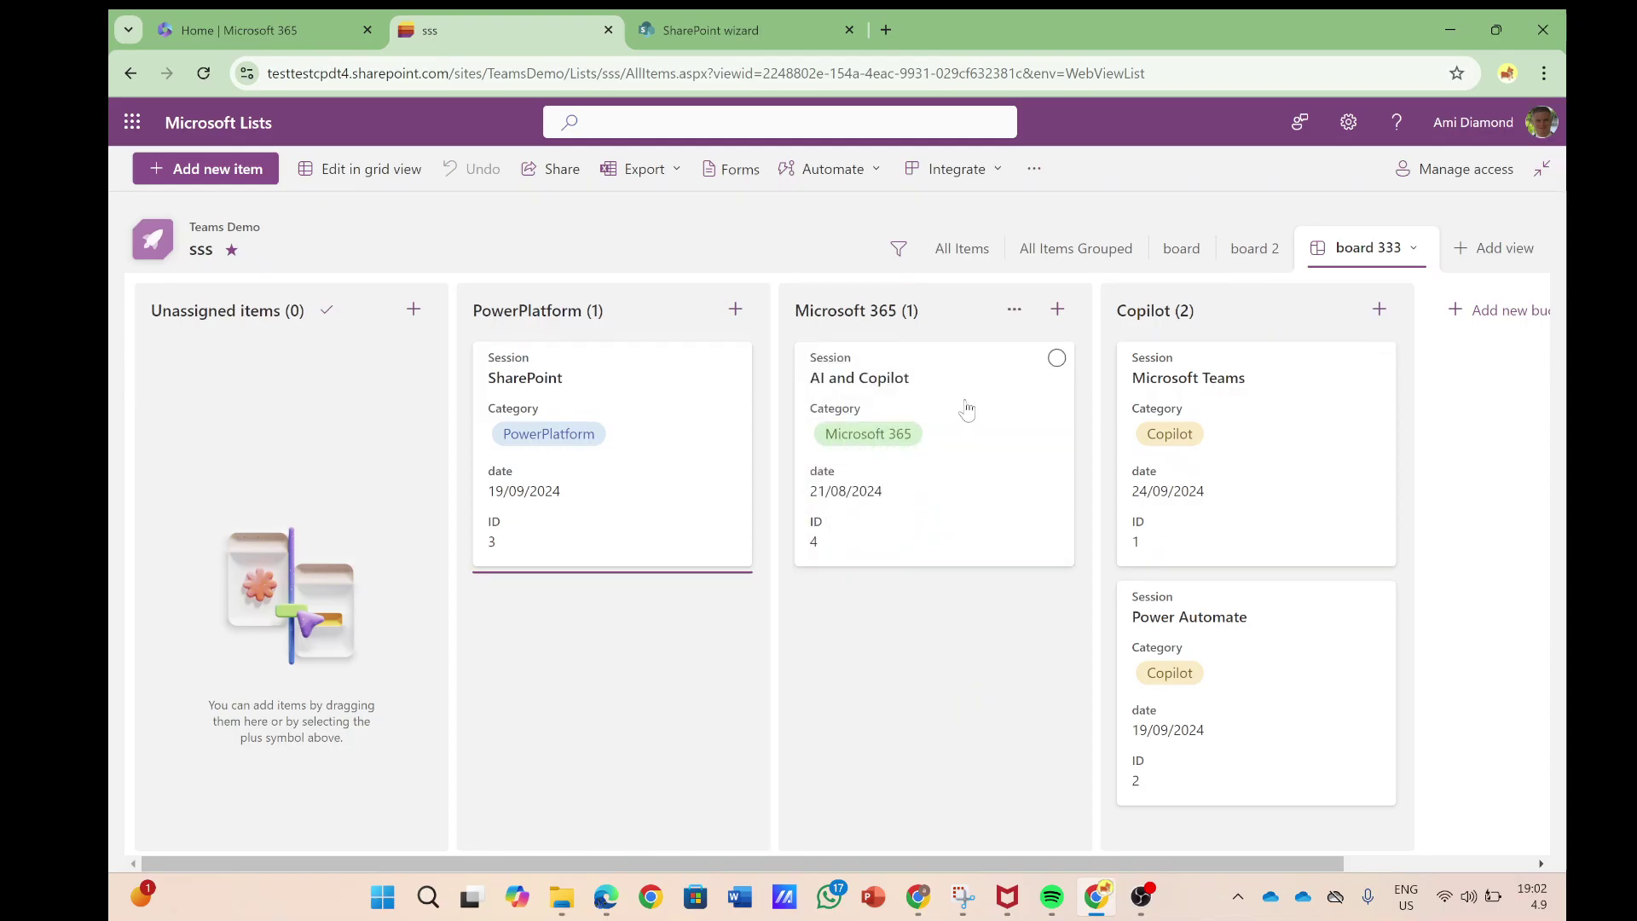
pyautogui.click(896, 386)
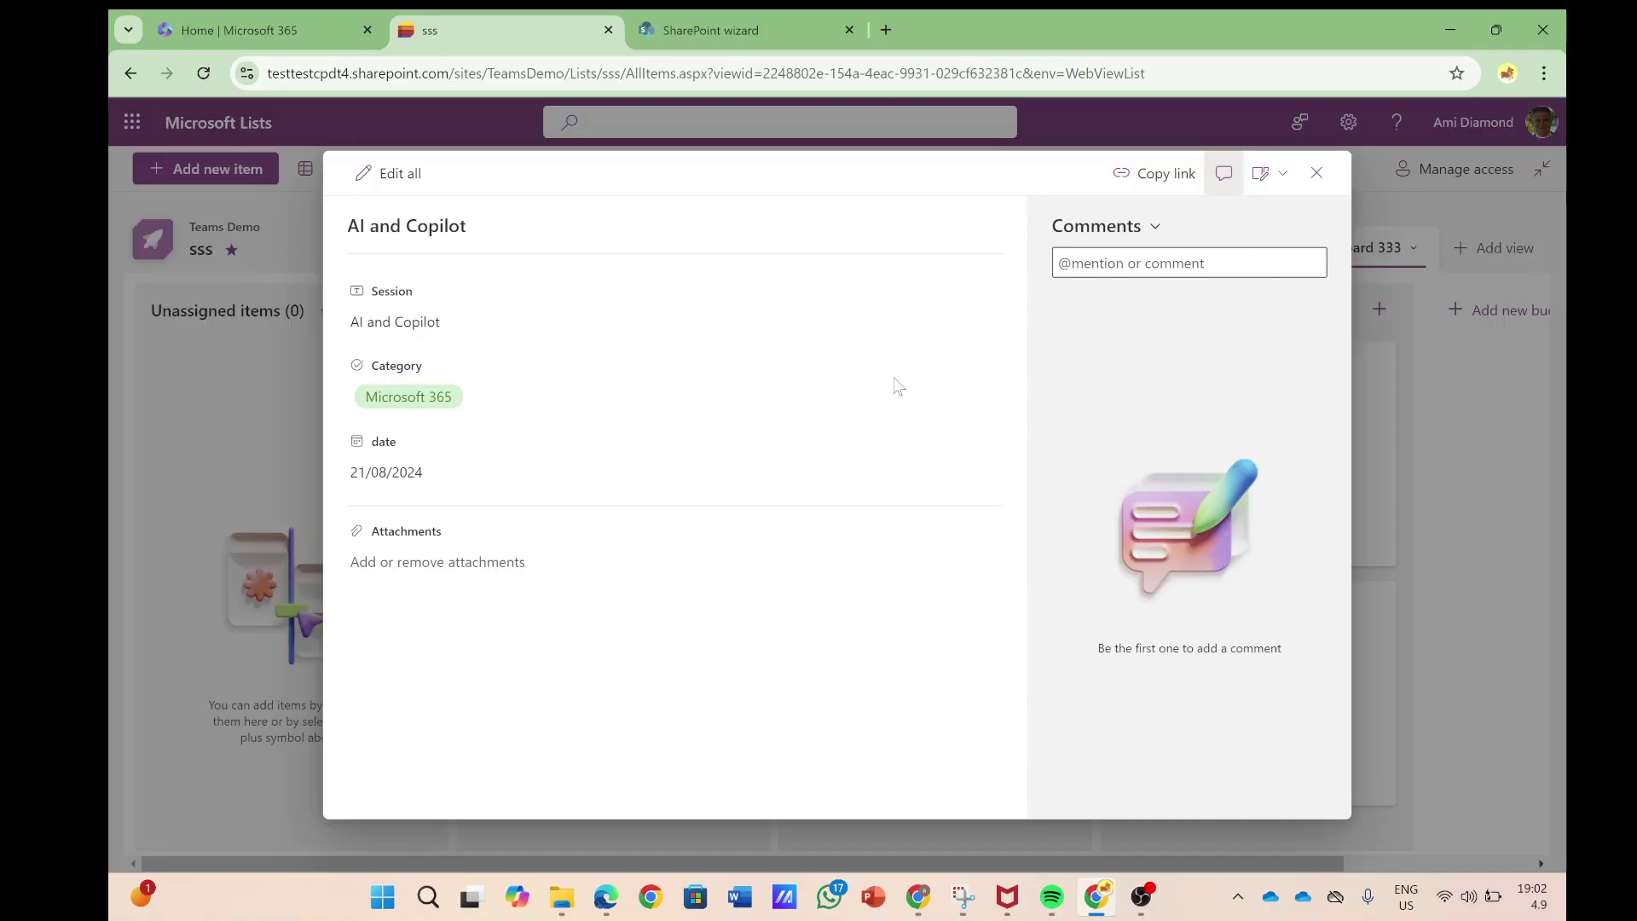
pyautogui.click(1316, 173)
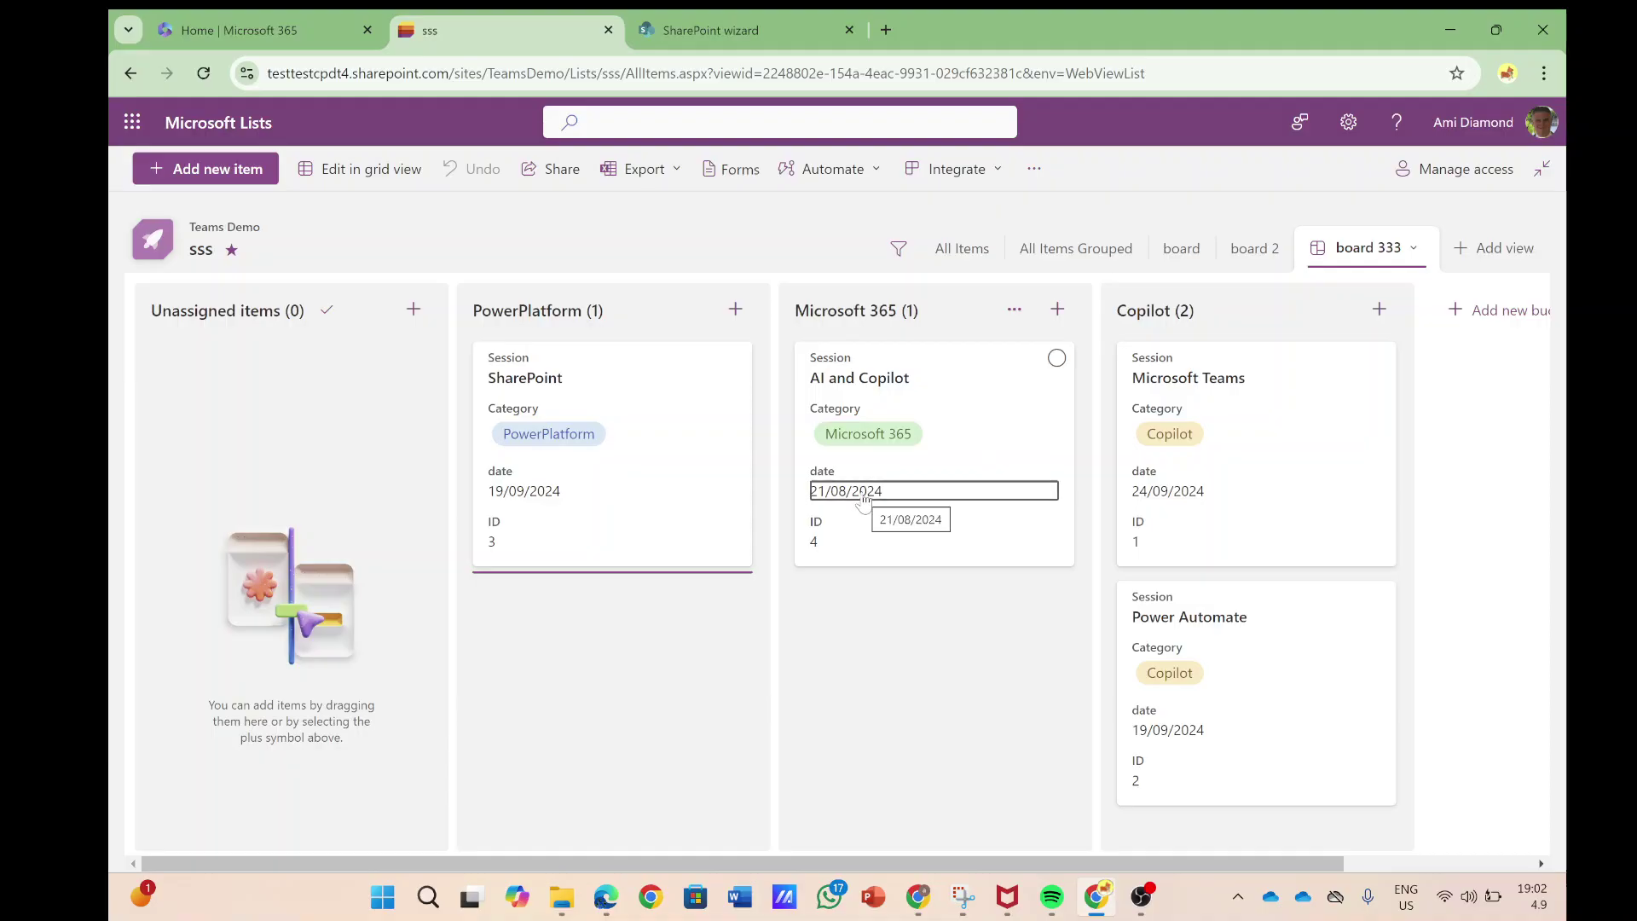
pyautogui.click(1191, 493)
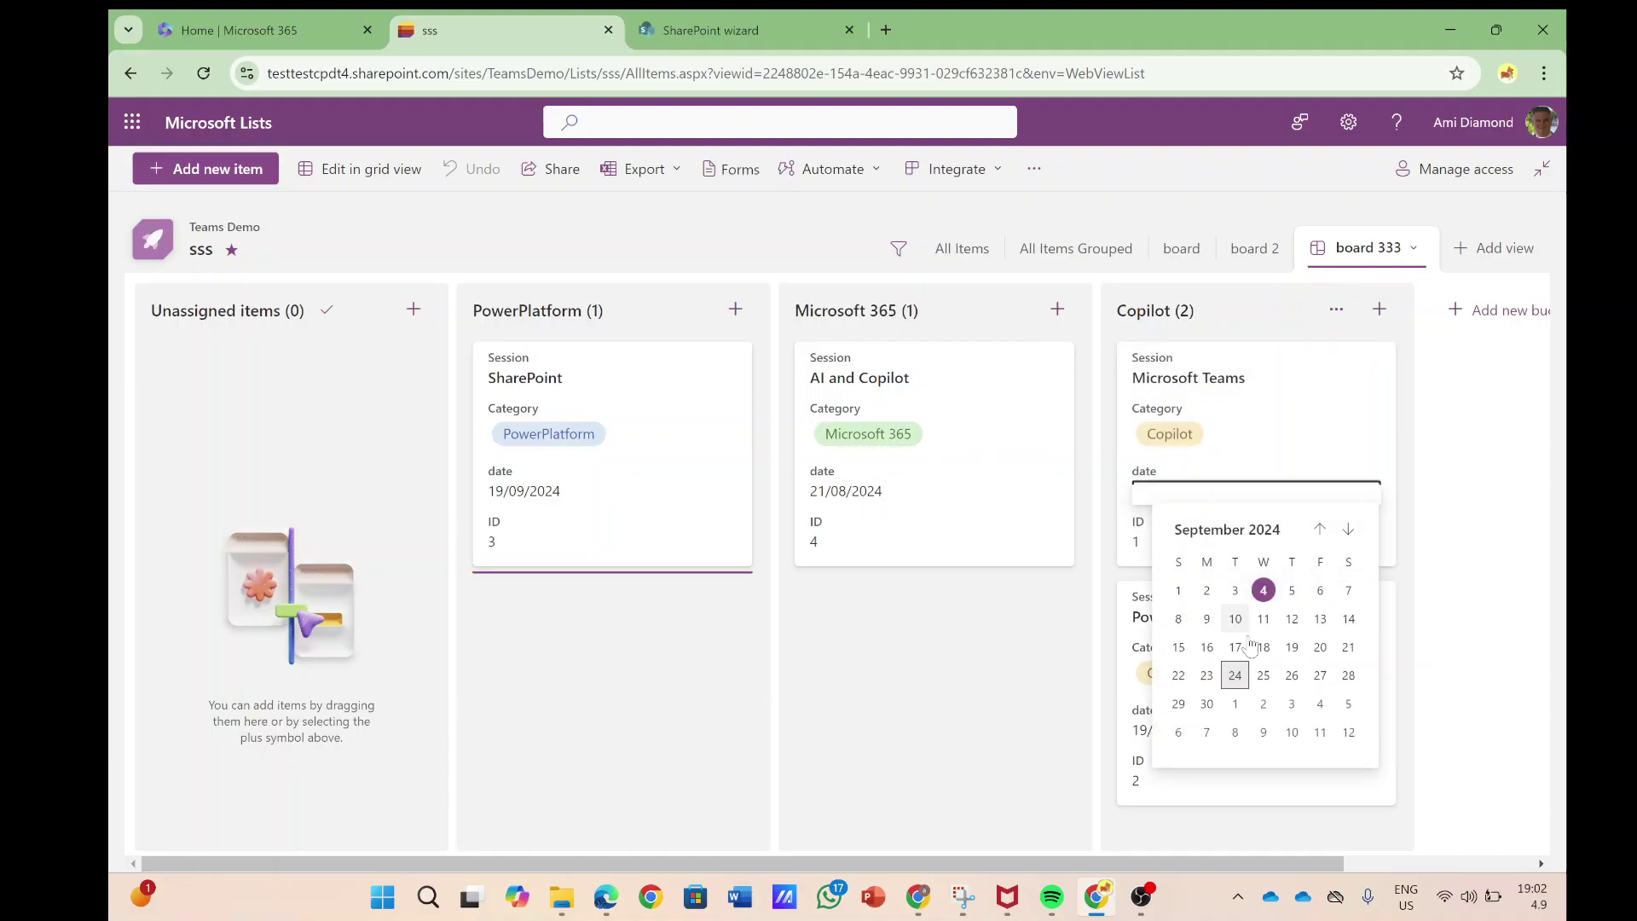
pyautogui.click(1320, 675)
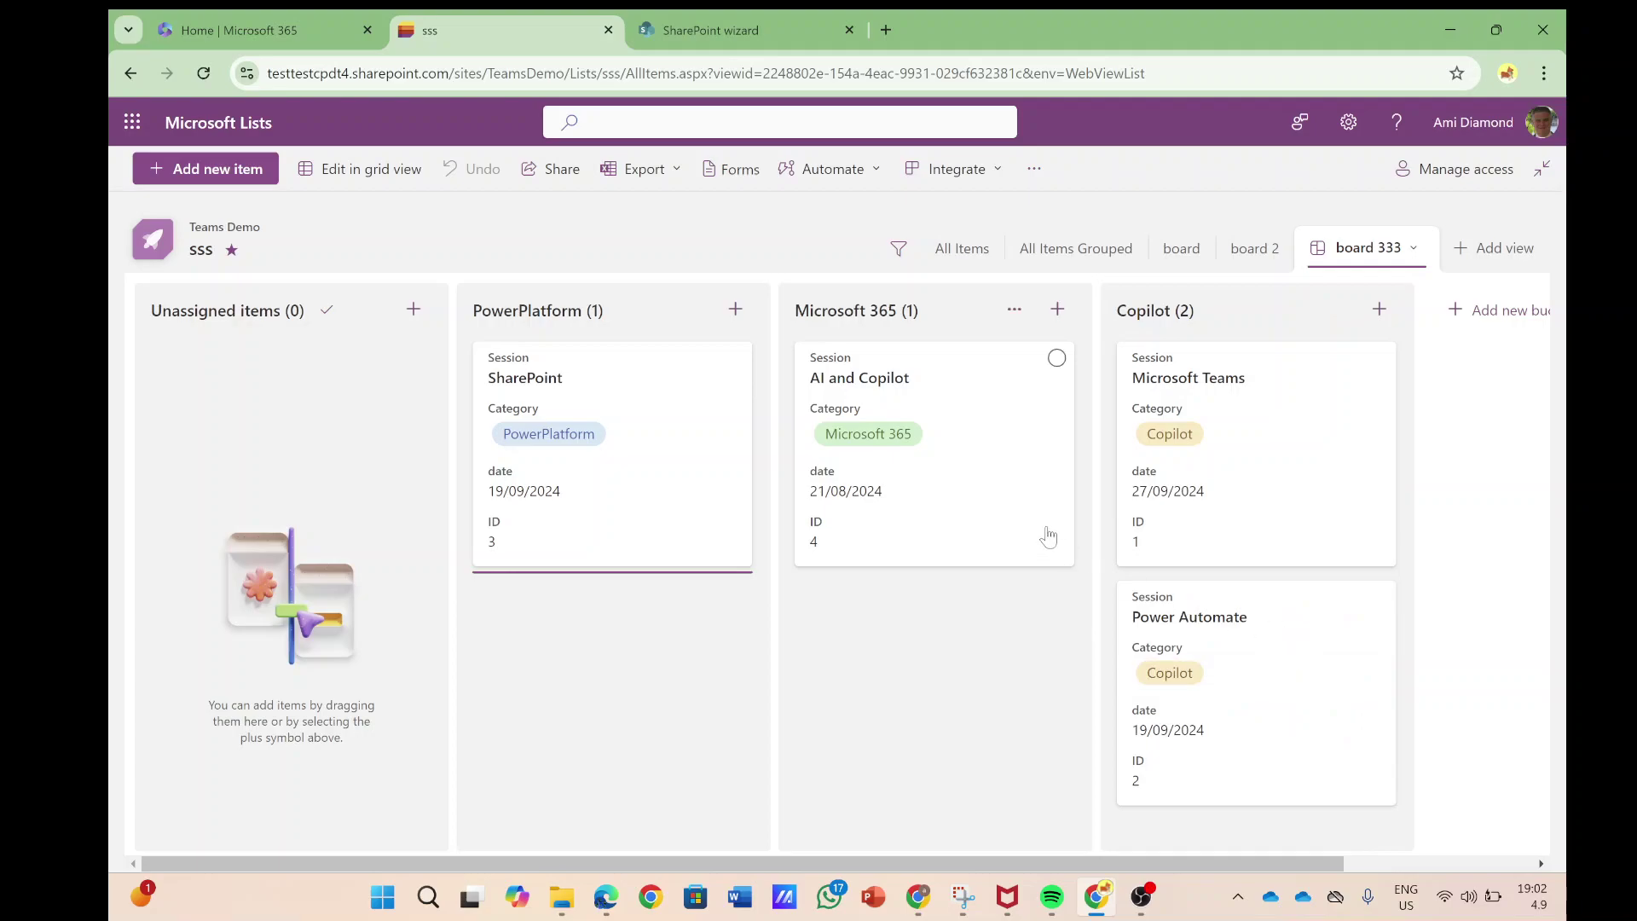
# Move the AI and Copilot card to the PowerPlatform bucket and check the changes in the All Items view.
pyautogui.moveTo(847, 446); pyautogui.dragTo(609, 674)
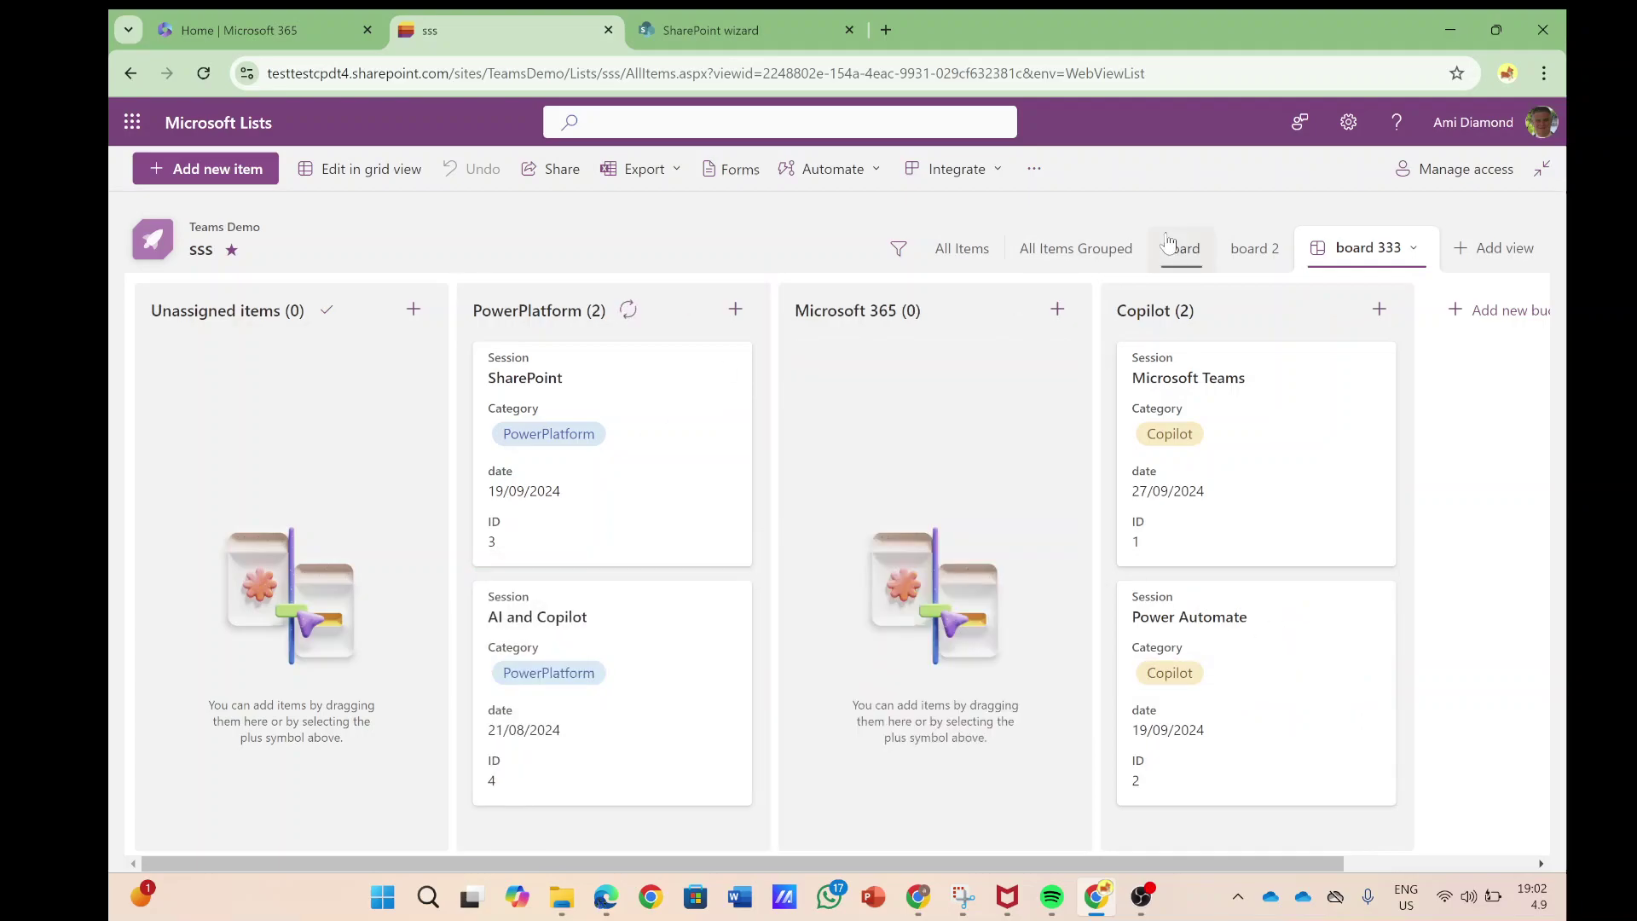
pyautogui.click(1063, 251)
pyautogui.click(982, 252)
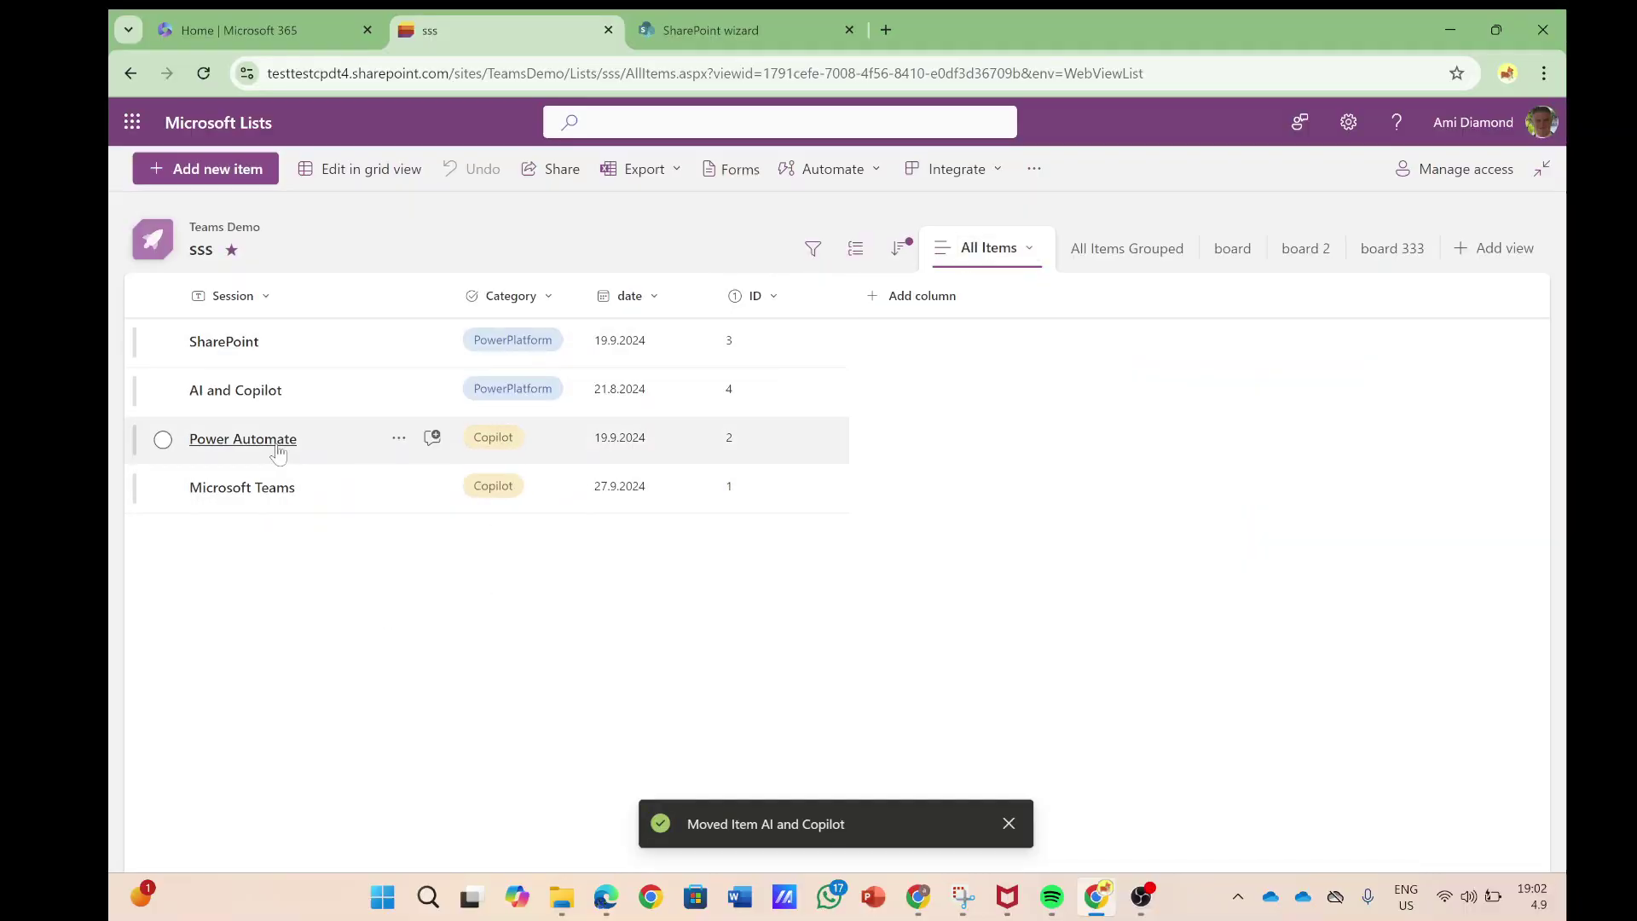
# Move the SharePoint item to the end of the list, below Microsoft Teams, and dismiss the move notifications.
pyautogui.moveTo(134, 343); pyautogui.dragTo(142, 503)
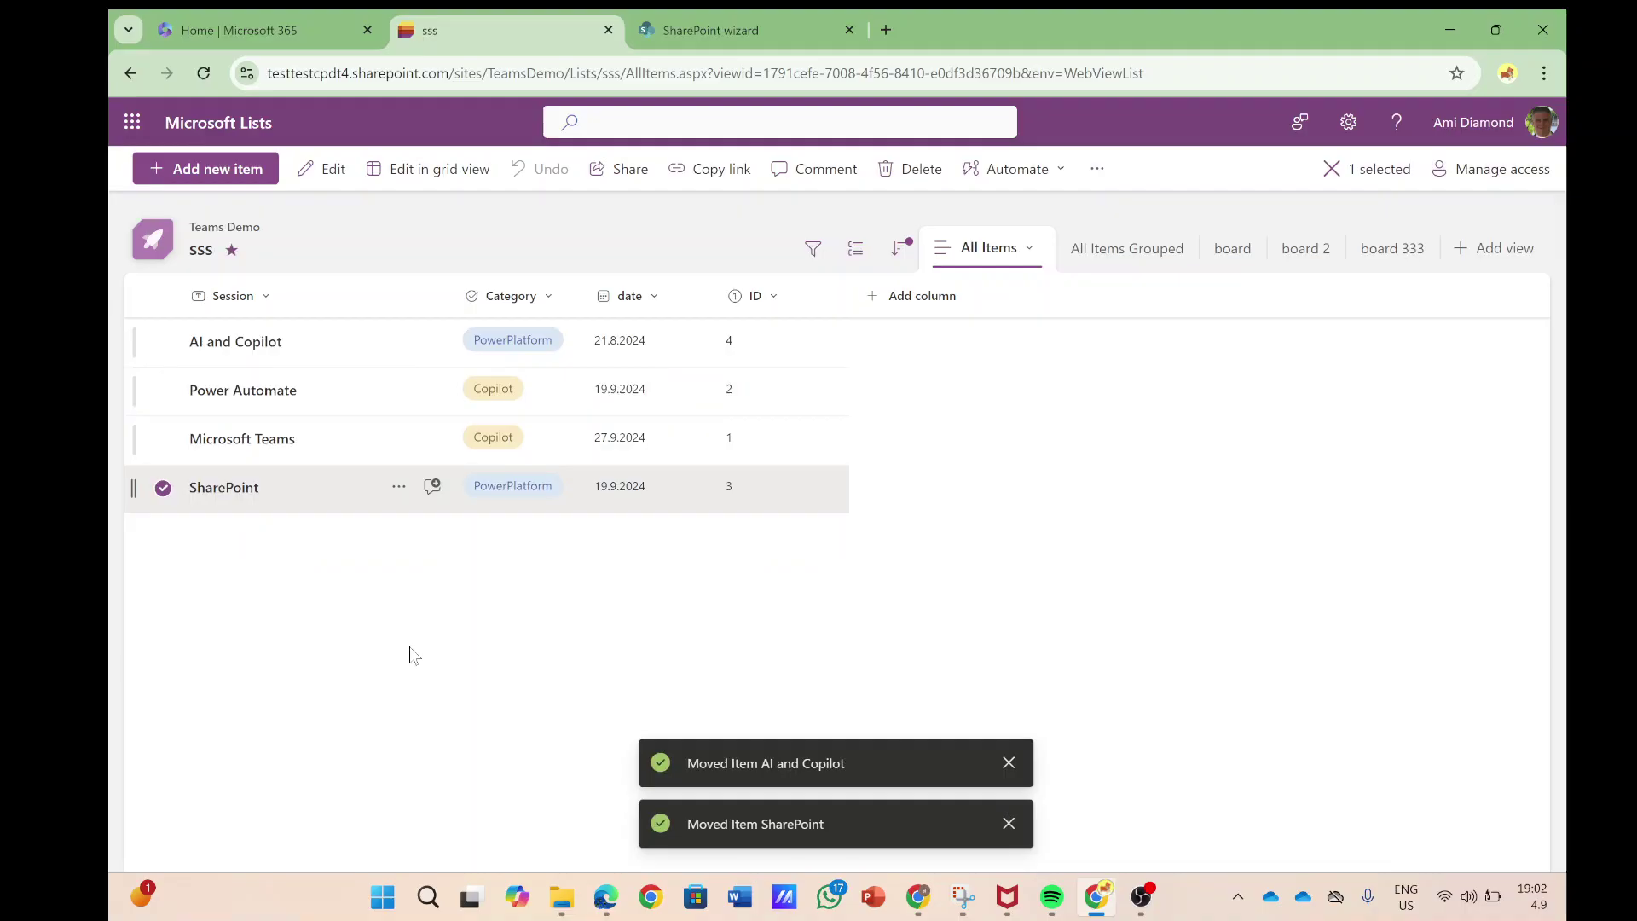
pyautogui.click(1008, 763)
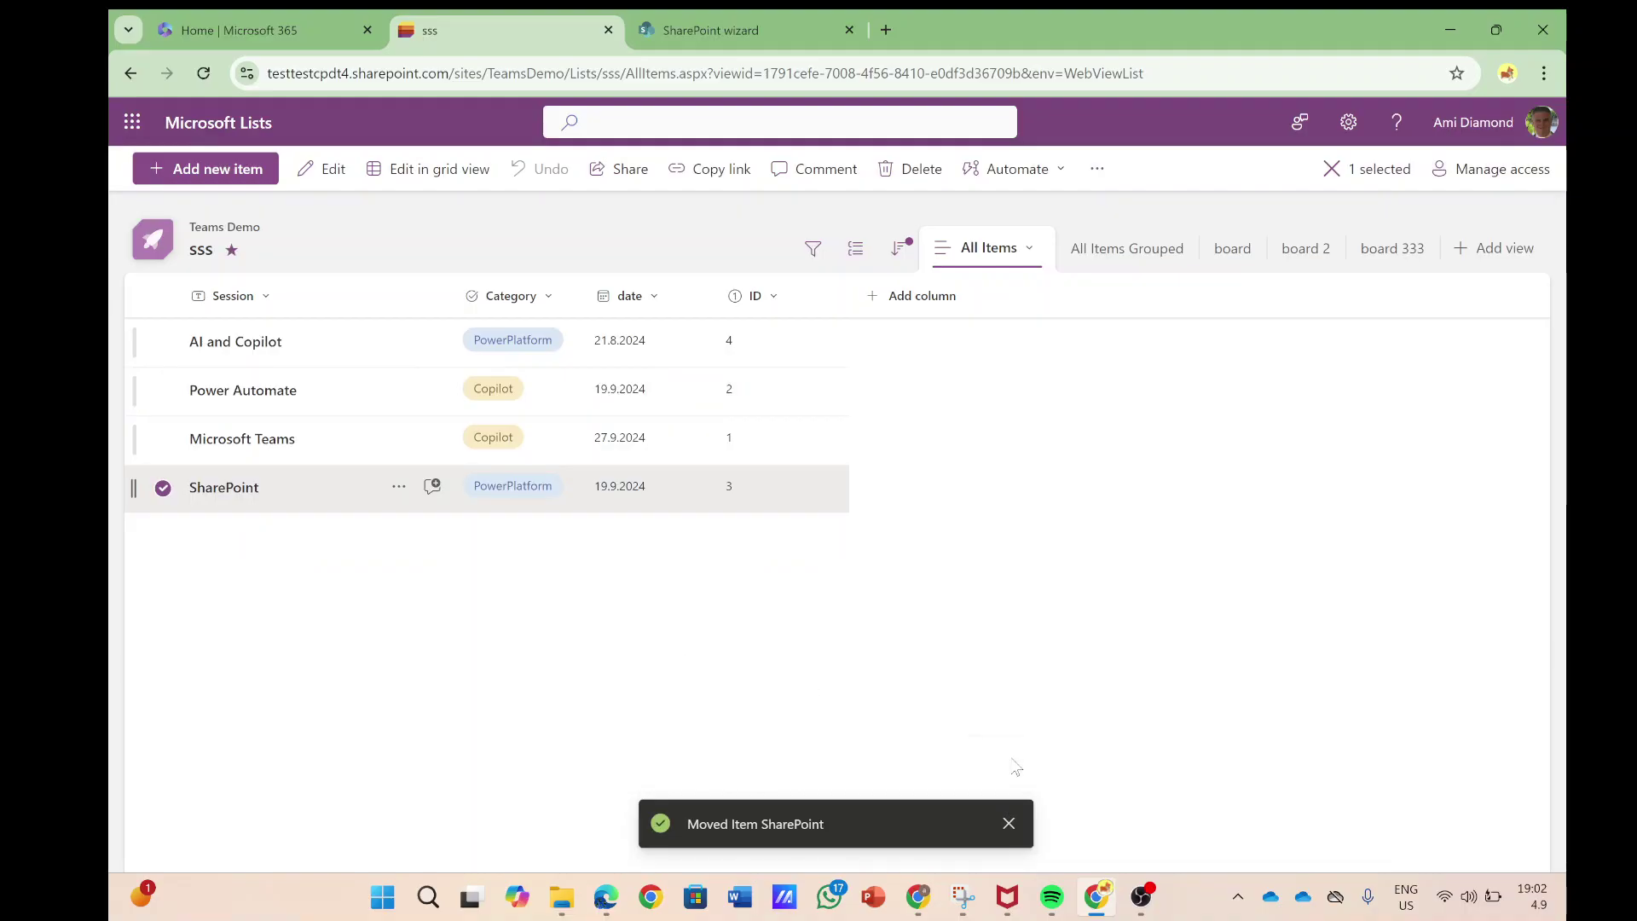
pyautogui.click(1011, 825)
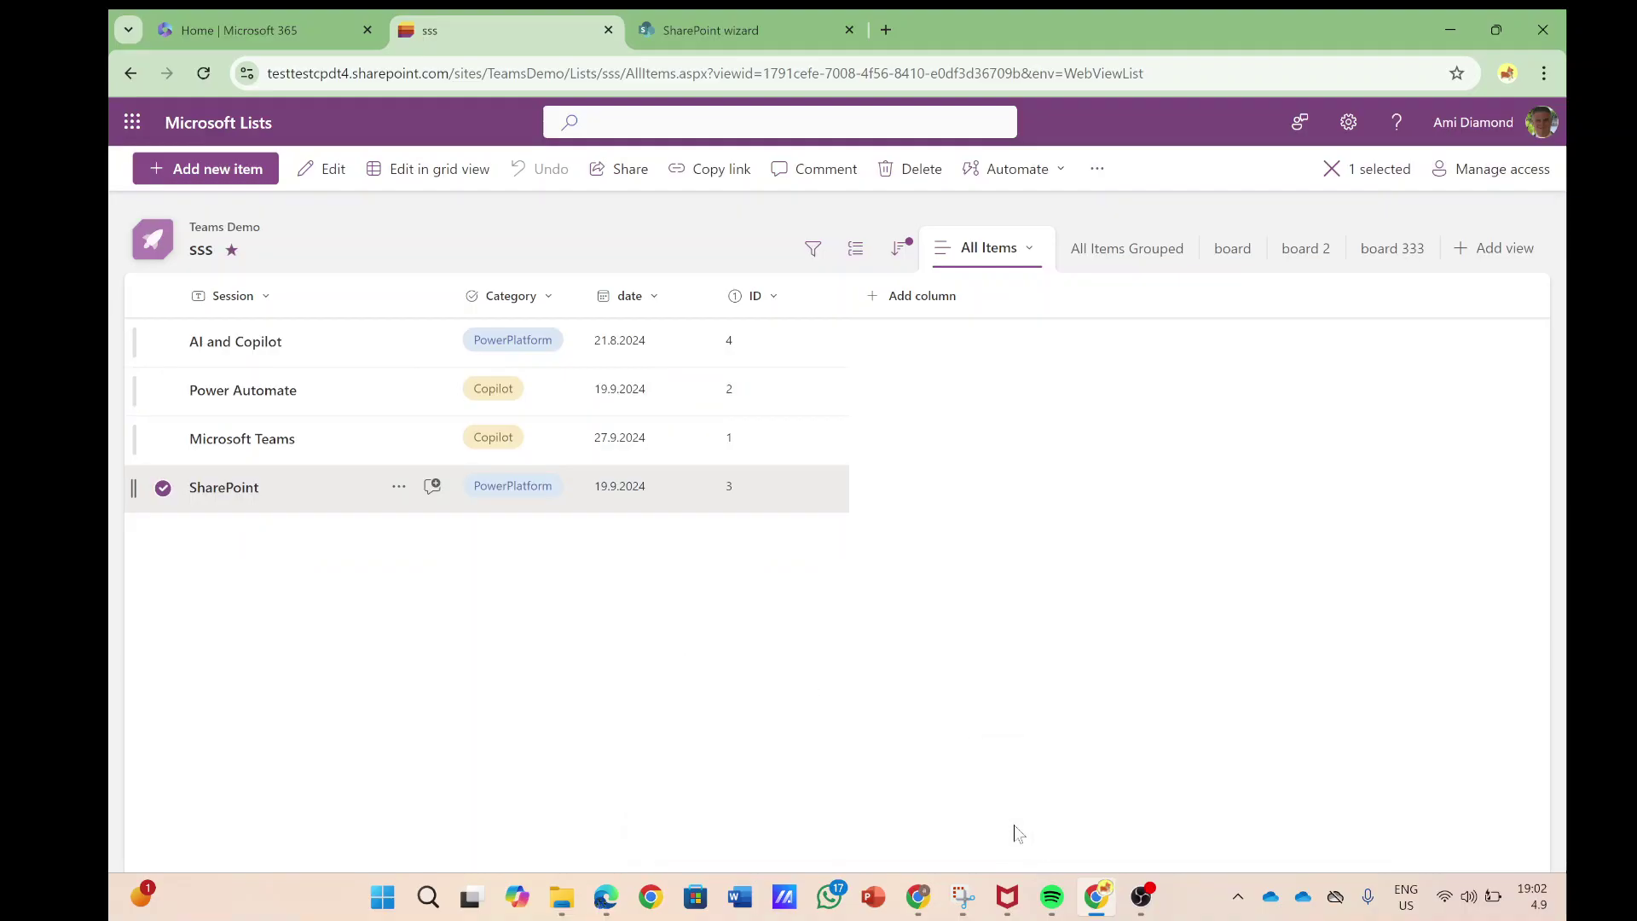